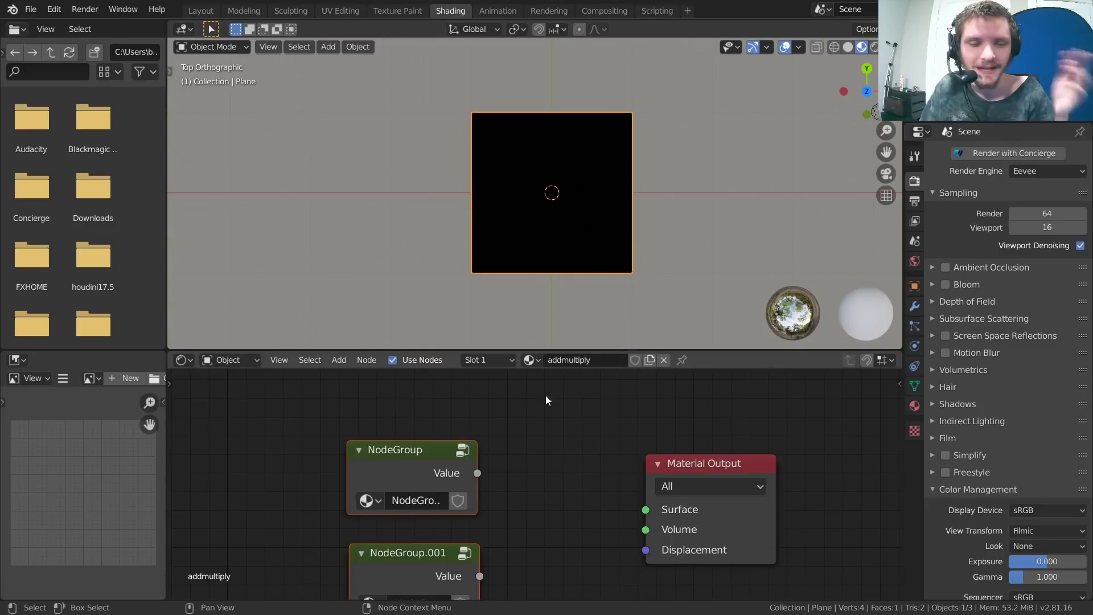
Look inside NodeGroup and NodeGroup.001, then return to the addmultiply material tree
middle_click_drag(558, 503, 586, 461)
scroll(579, 454, "up", 2)
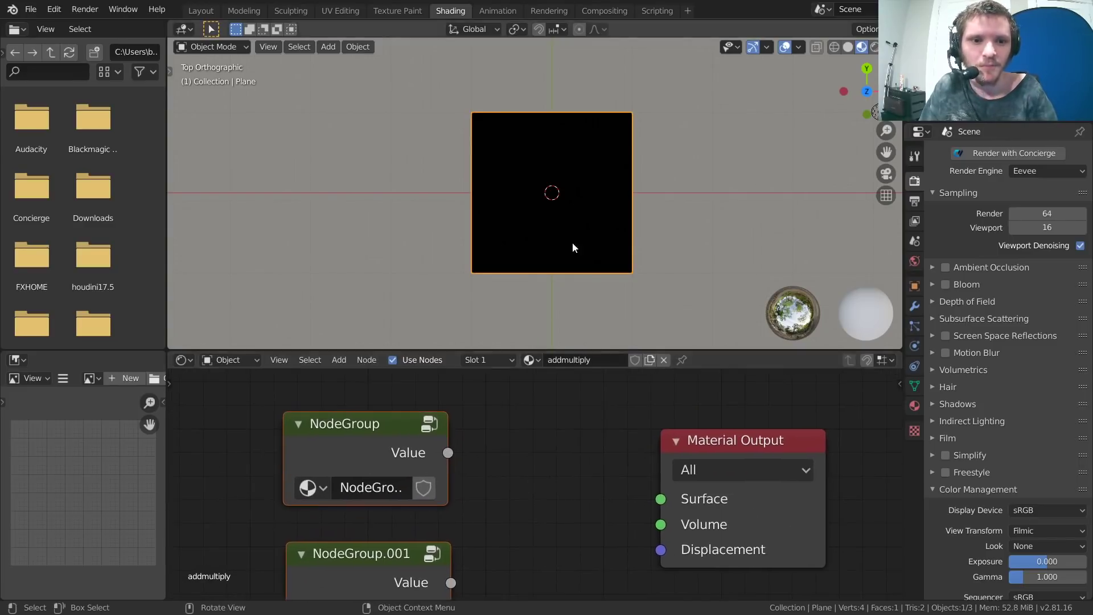
scroll(572, 241, "up", 2)
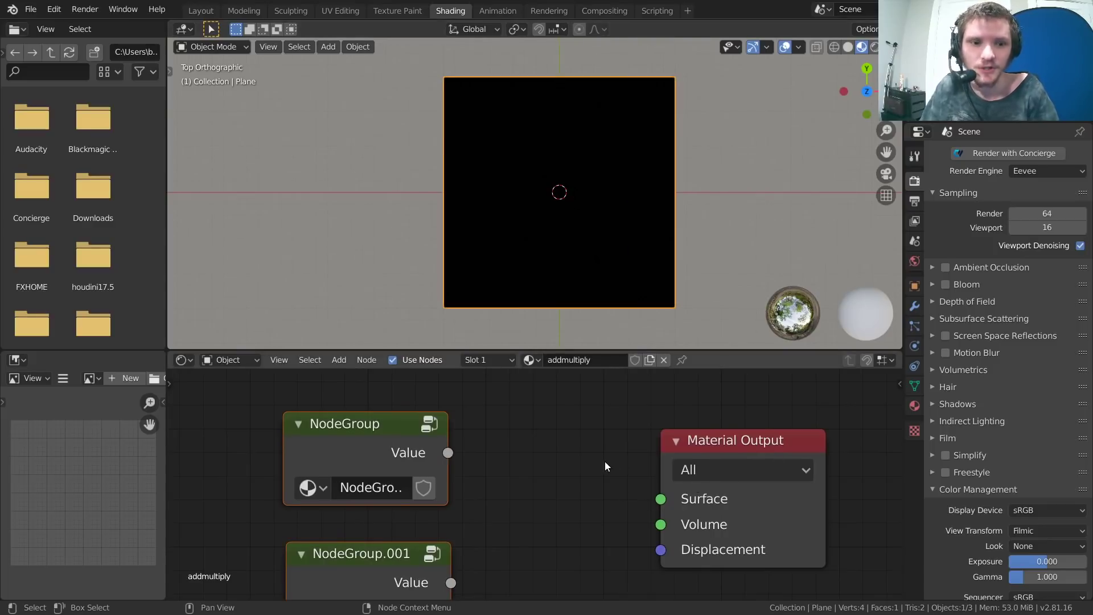
scroll(592, 463, "down", 2)
middle_click_drag(550, 485, 536, 494)
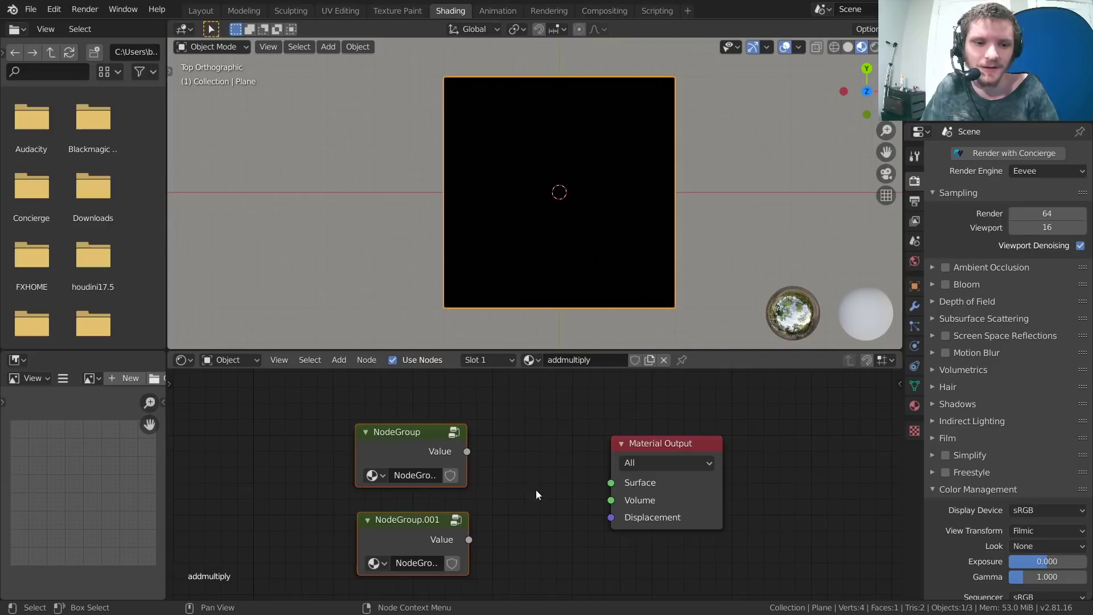
left_click(451, 436)
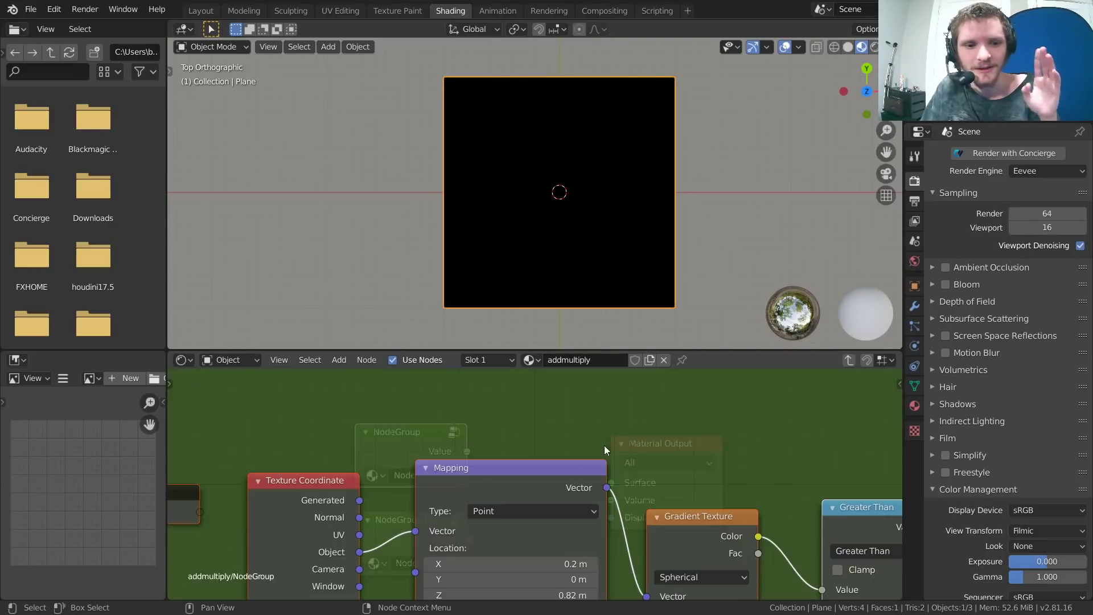
left_click(848, 360)
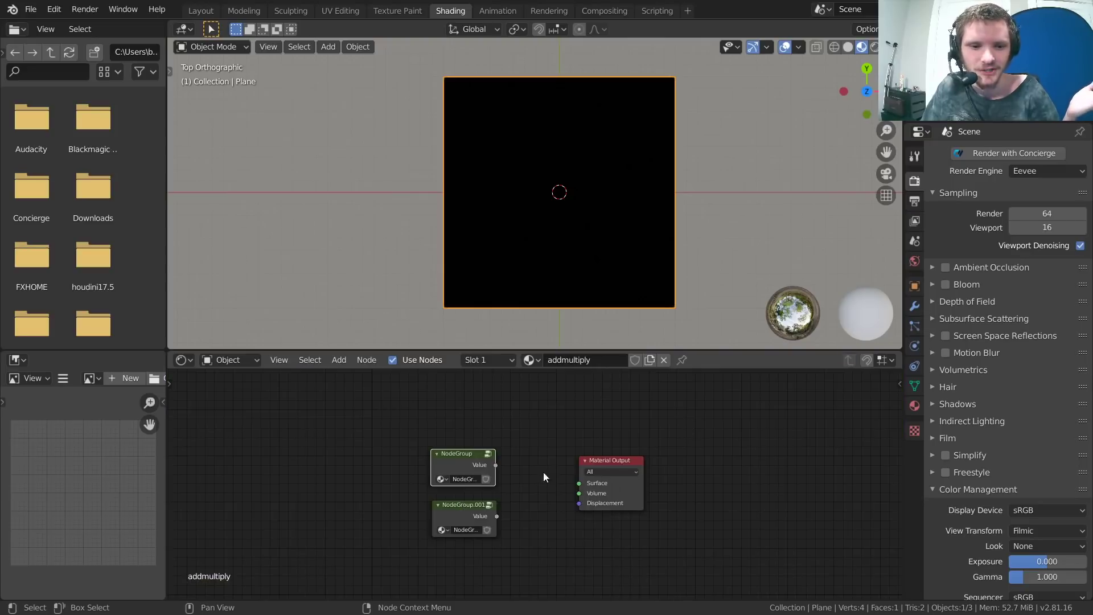
left_click(485, 506)
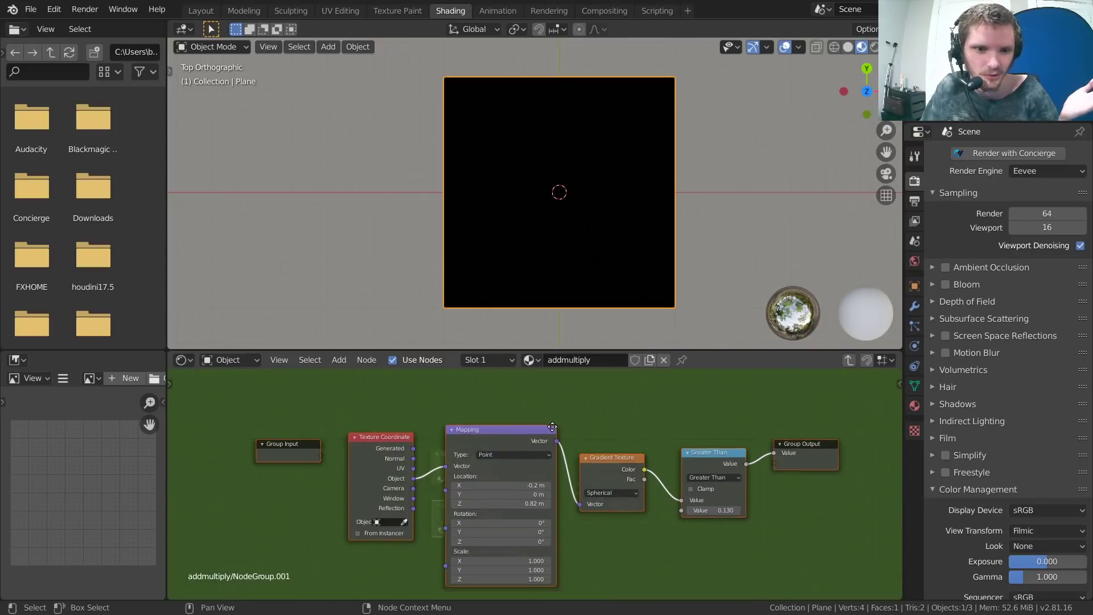
key("Home")
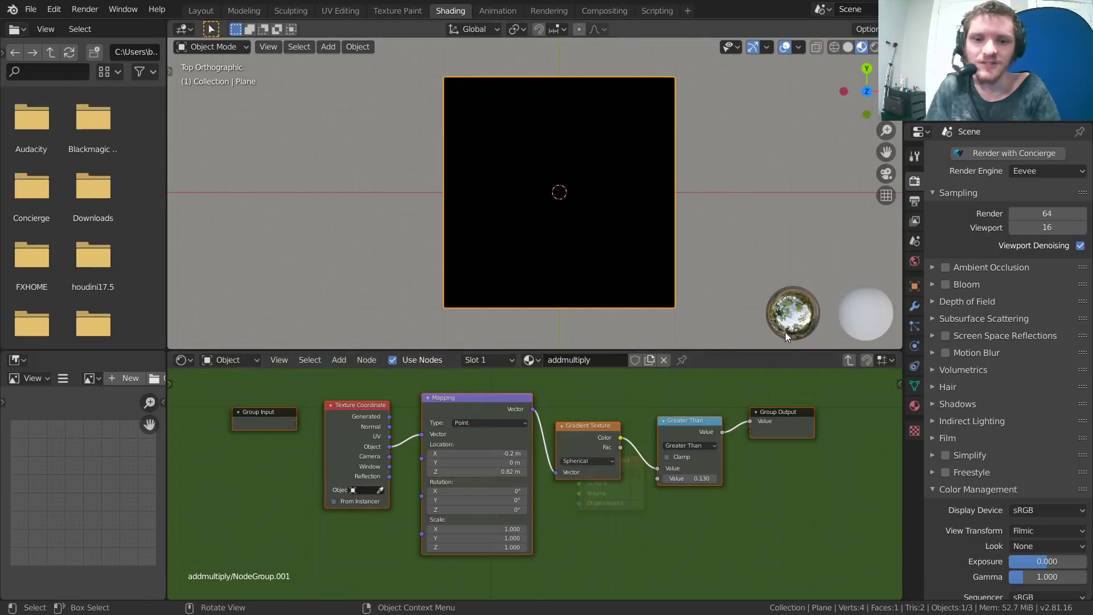
left_click(849, 359)
key("Home")
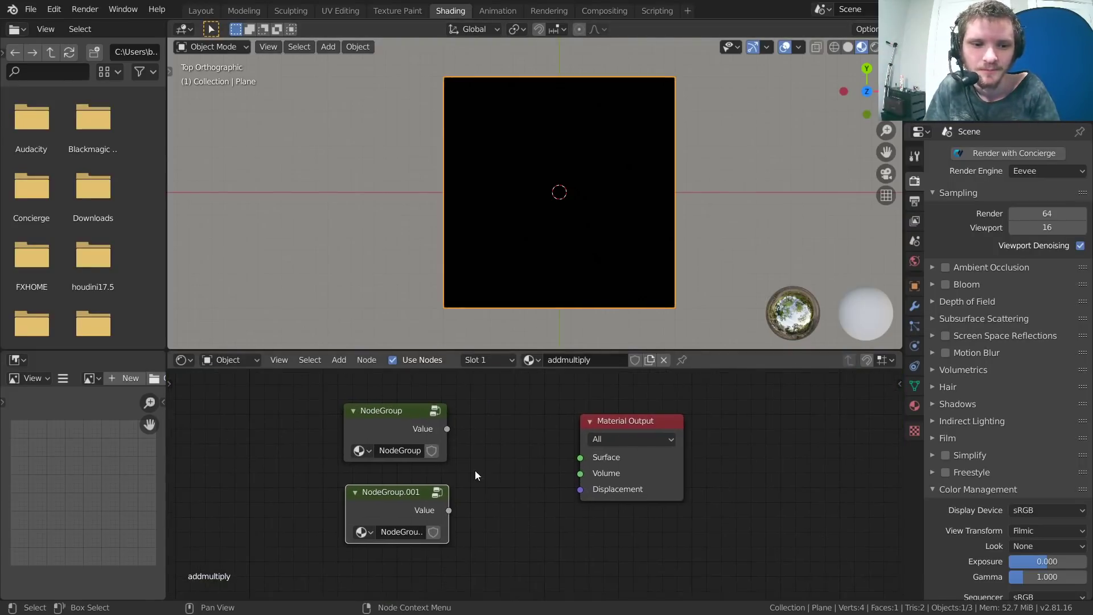
Raise both group nodes and wire NodeGroup's Value into Material Output Surface
left_click(418, 432)
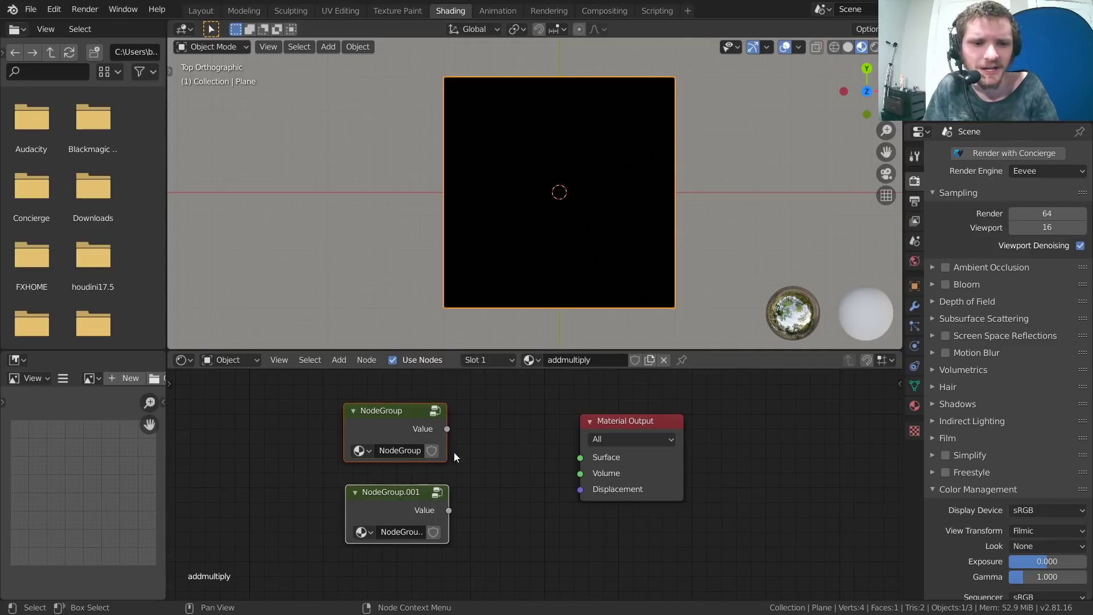
key("g")
left_click(457, 423)
key("alt+a")
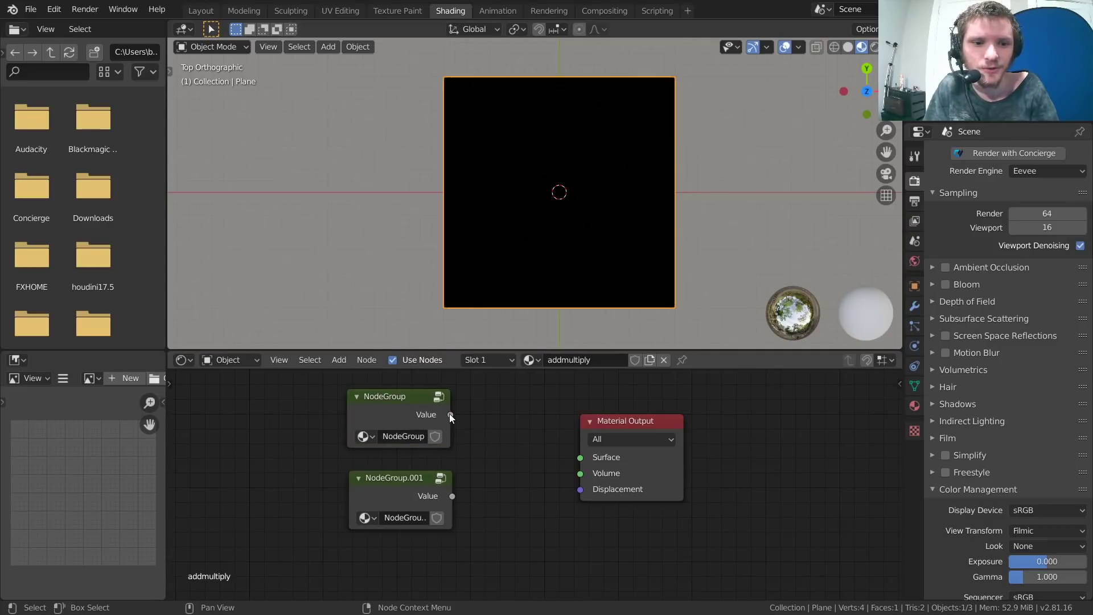
left_click_drag(450, 415, 527, 436)
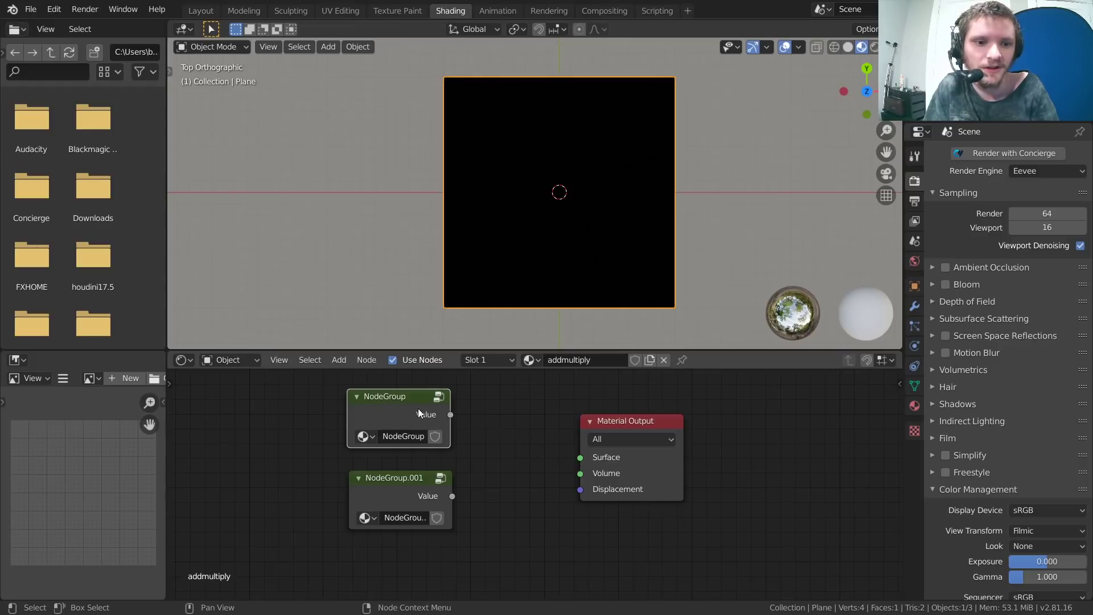
mouse_move(449, 415)
left_mouse_down()
mouse_move(602, 446)
mouse_move(450, 414)
left_mouse_up()
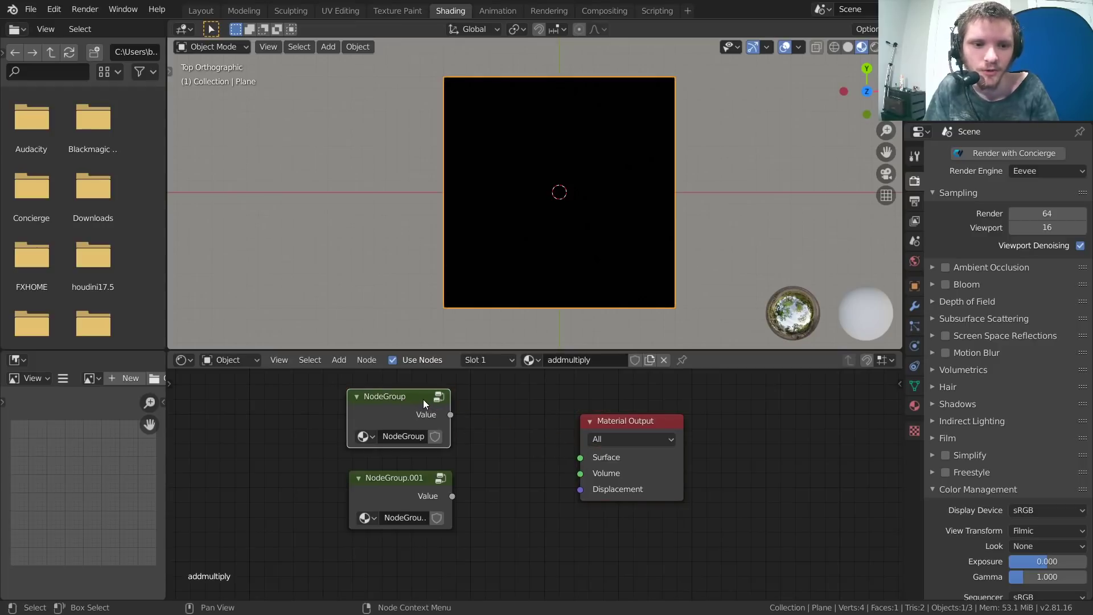
right_click_drag(422, 401, 612, 398, "alt")
key("ctrl+z")
right_click_drag(486, 398, 619, 439, "alt")
scroll(580, 211, "up", 3)
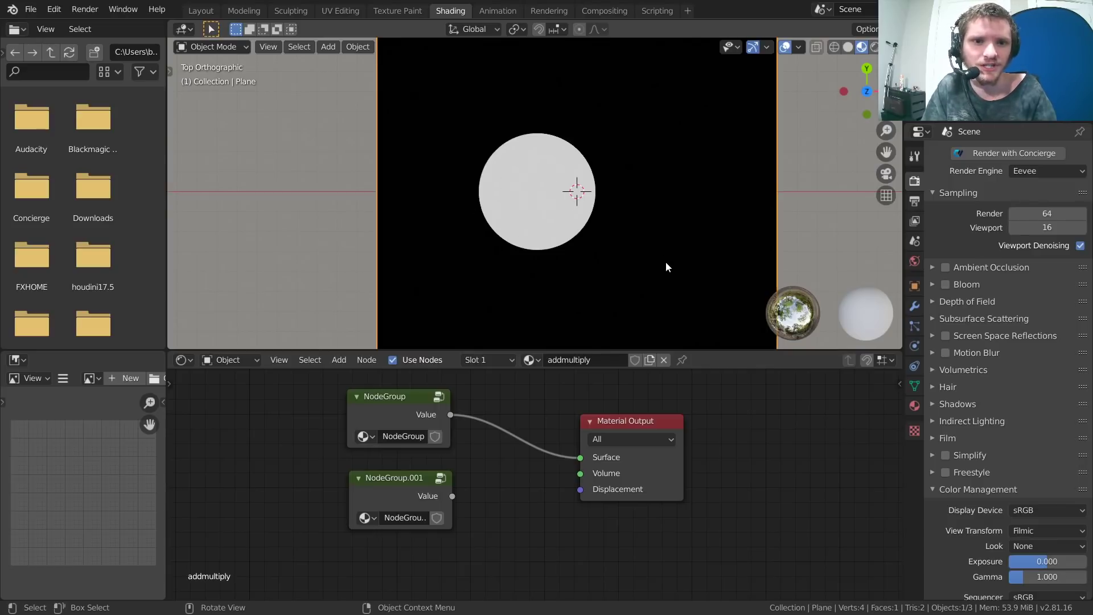
Drive Surface from NodeGroup.001's Value instead, and shift both group nodes left
scroll(471, 493, "up", 1)
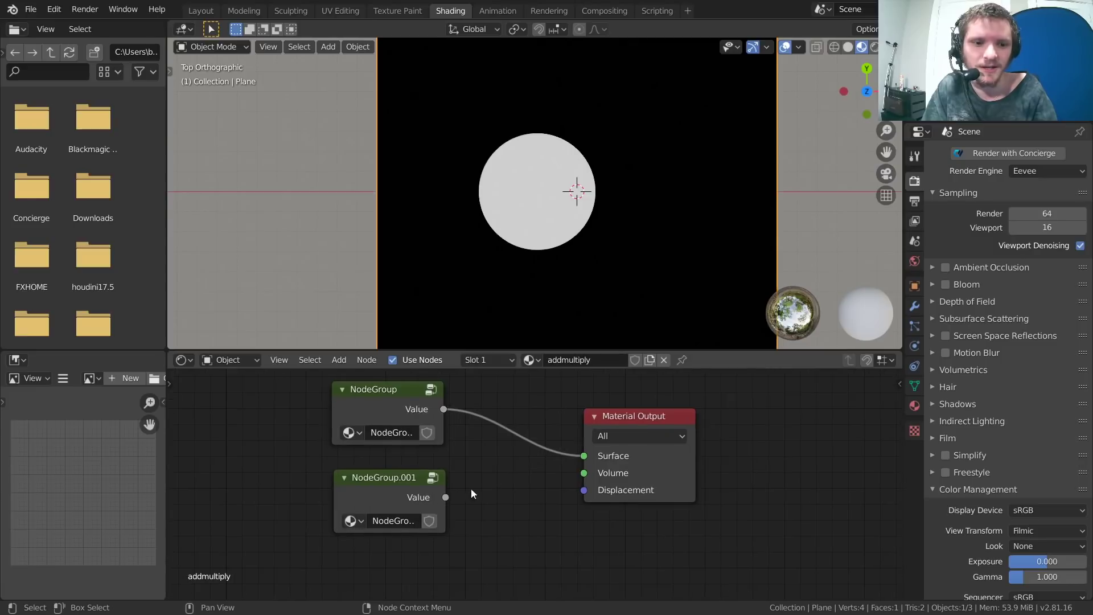
left_click_drag(449, 496, 583, 455)
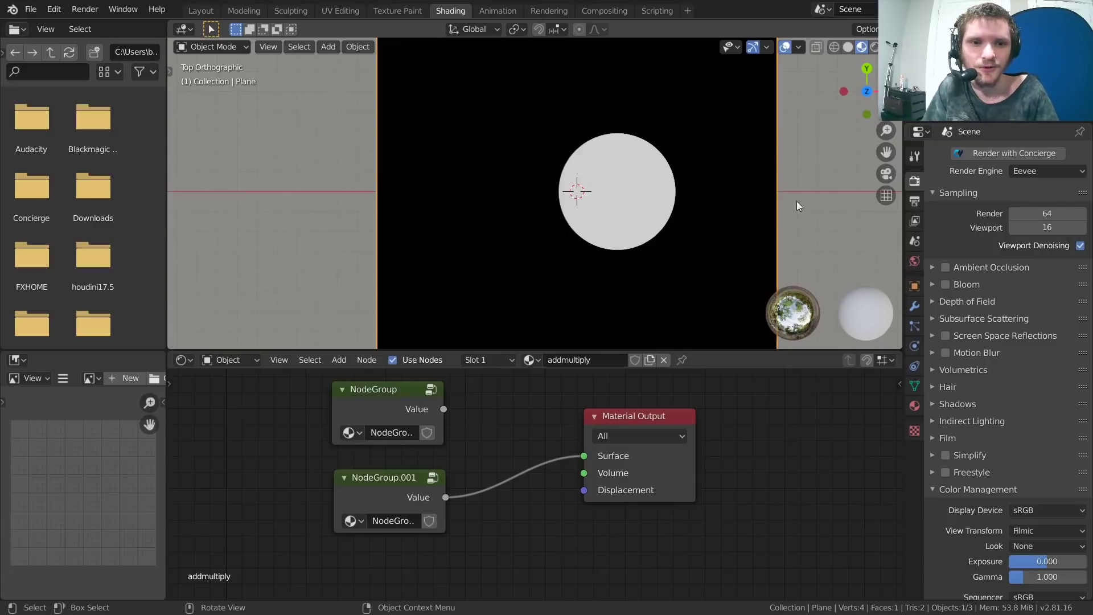
scroll(480, 419, "up", 2)
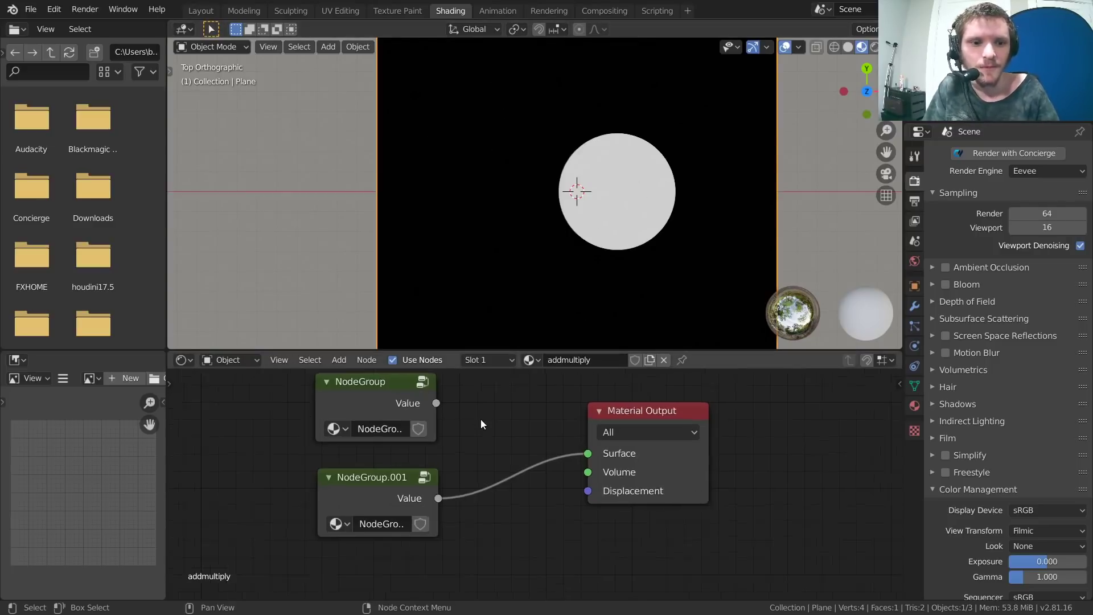
left_click_drag(481, 522, 275, 428)
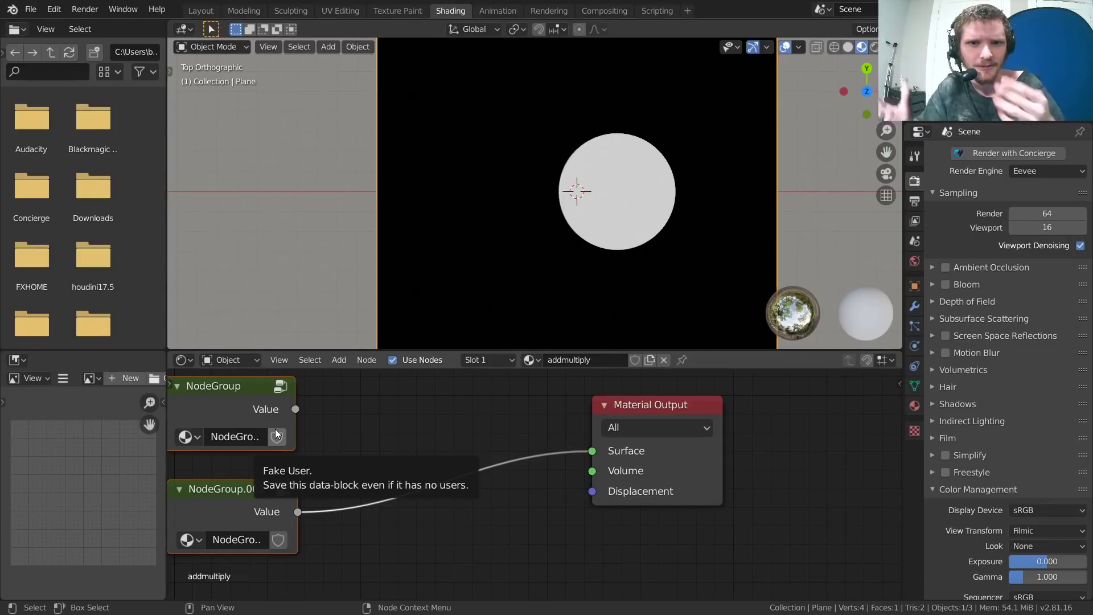
scroll(341, 433, "up", 2, "shift")
Insert a Math Add node onto the link into Surface
key("shift+a")
left_click(388, 398)
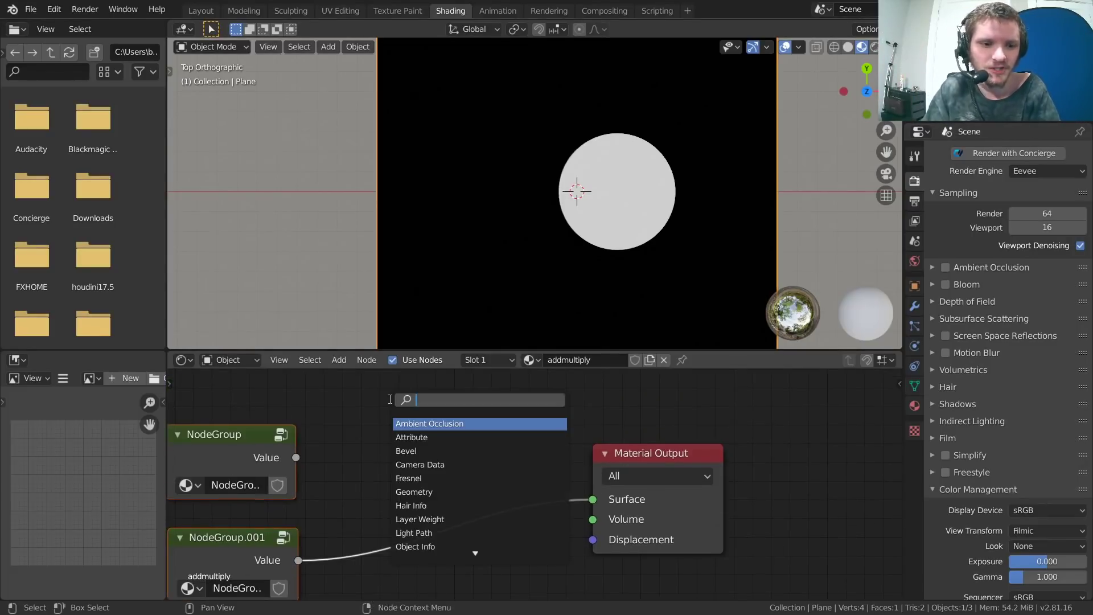
type("math")
key("Return")
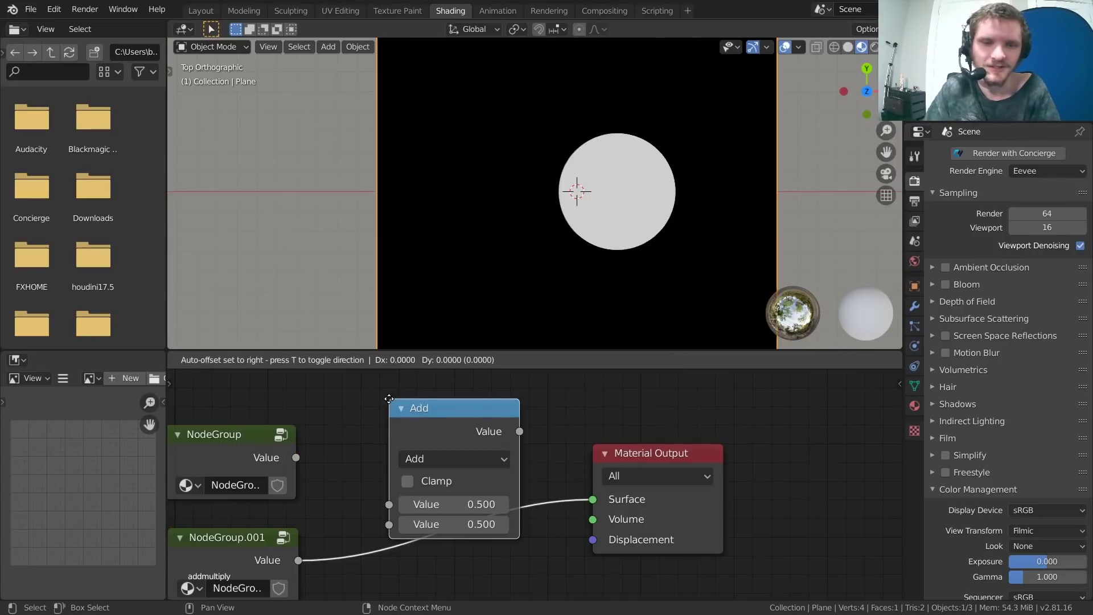
left_click(400, 410)
left_click_drag(428, 422, 429, 398)
Connect NodeGroup and NodeGroup.001 Values to the Add node's two inputs
left_click_drag(389, 511, 388, 511)
right_click_drag(275, 448, 404, 473, "alt")
middle_click_drag(238, 536, 310, 497)
scroll(614, 169, "up", 1)
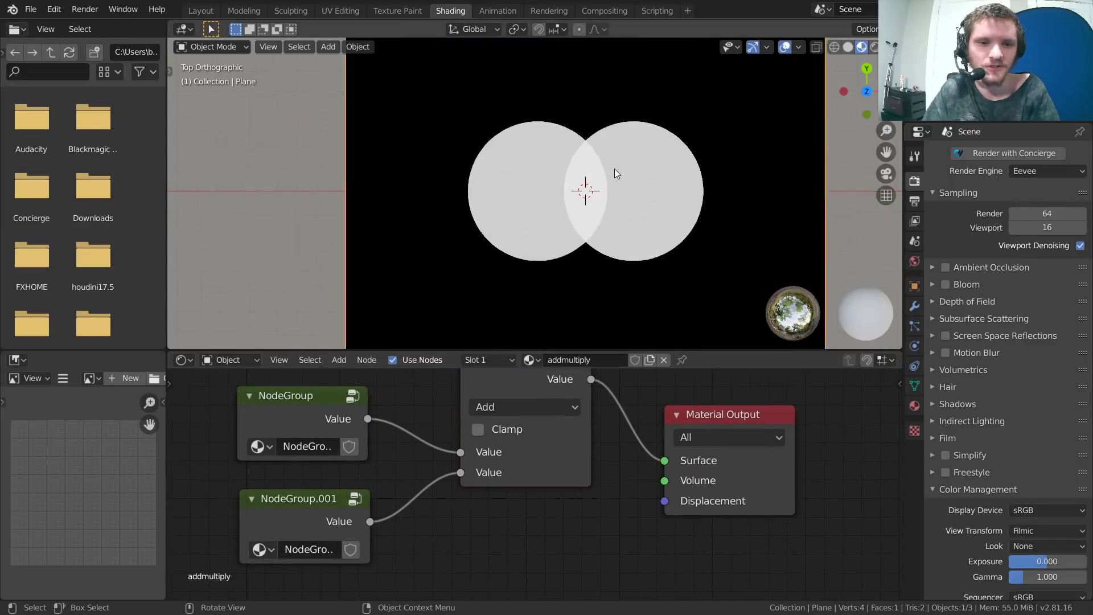
scroll(629, 174, "up", 1)
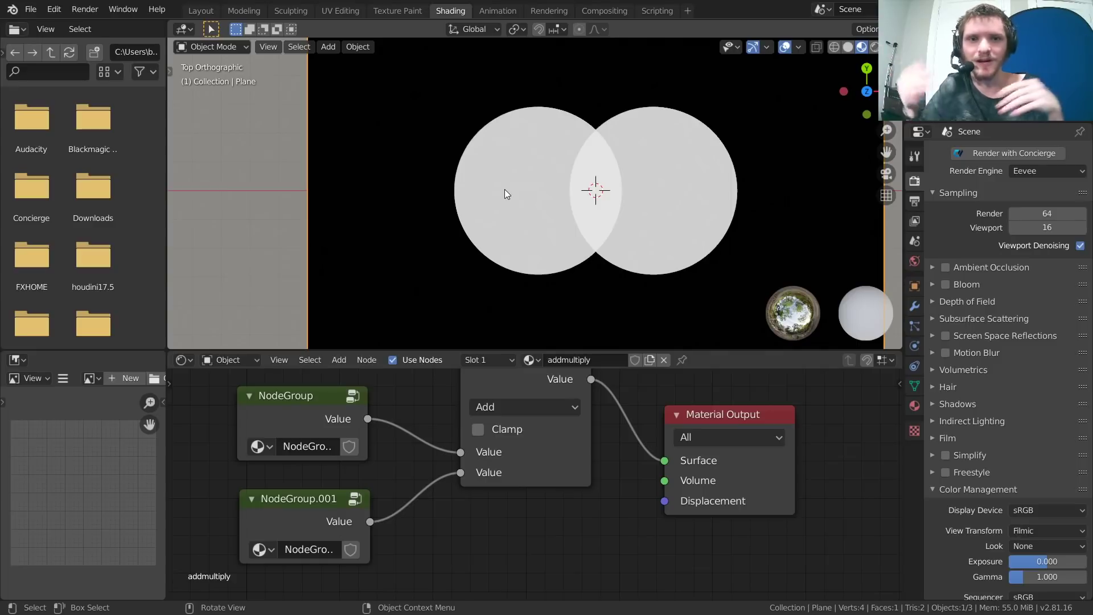
Preview NodeGroup, NodeGroup.001 and the Add node through a Viewer, ending on the Add result
left_click(299, 404, "ctrl+shift")
middle_click_drag(533, 456, 511, 497)
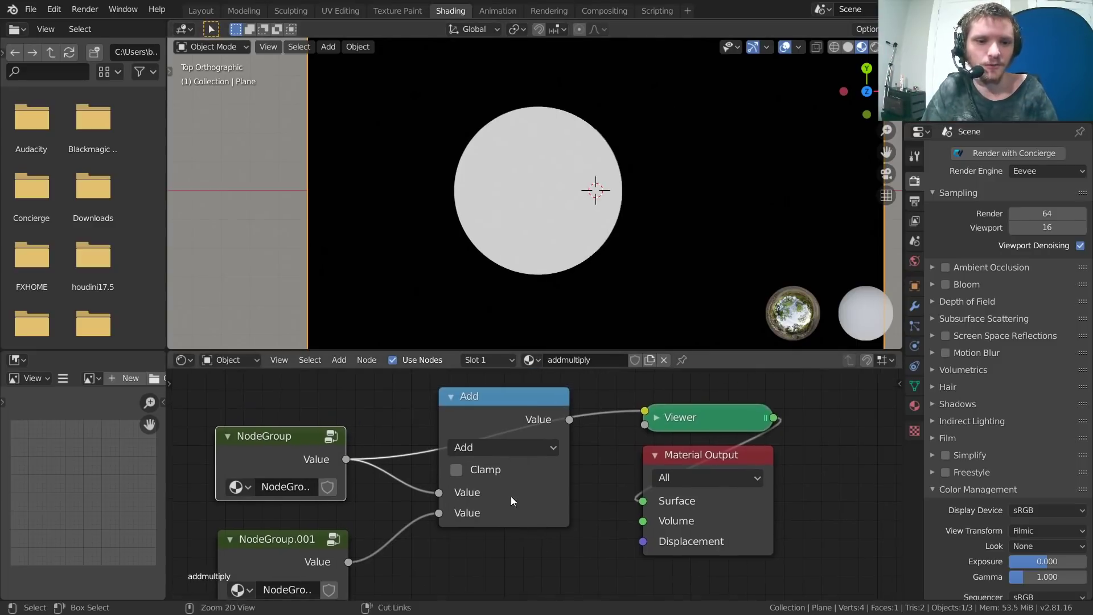
left_click(507, 409, "ctrl+shift")
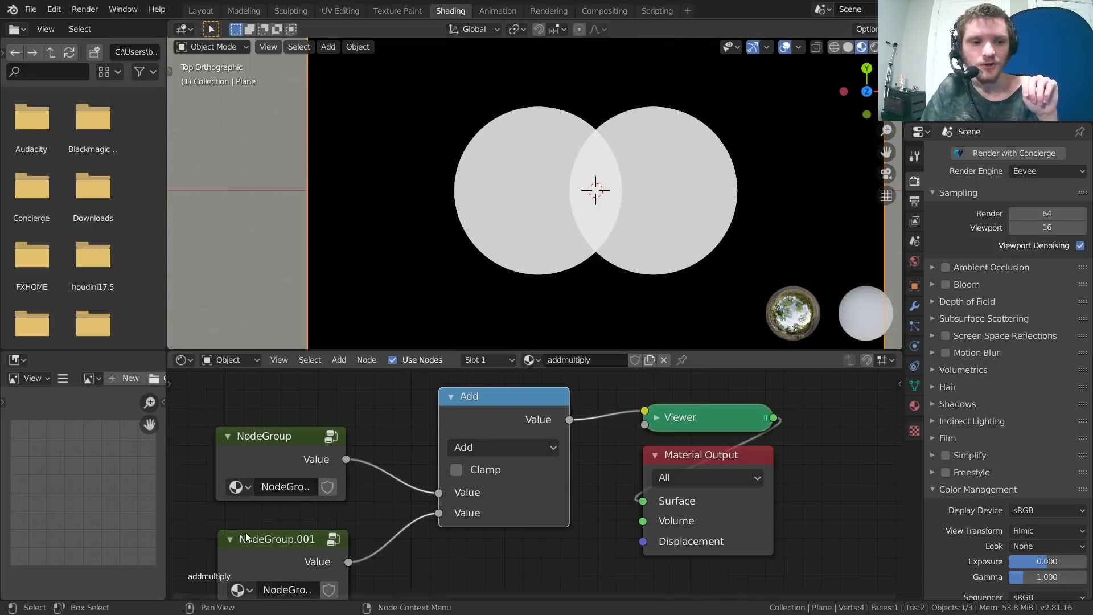
left_click_drag(273, 436, 271, 415)
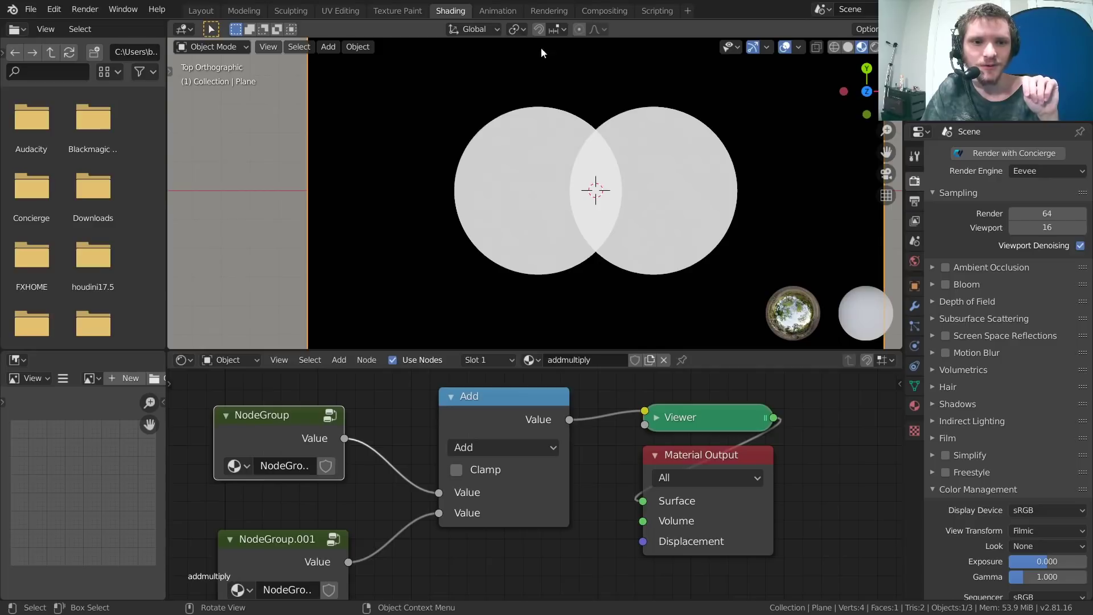
left_click(293, 547, "ctrl+shift")
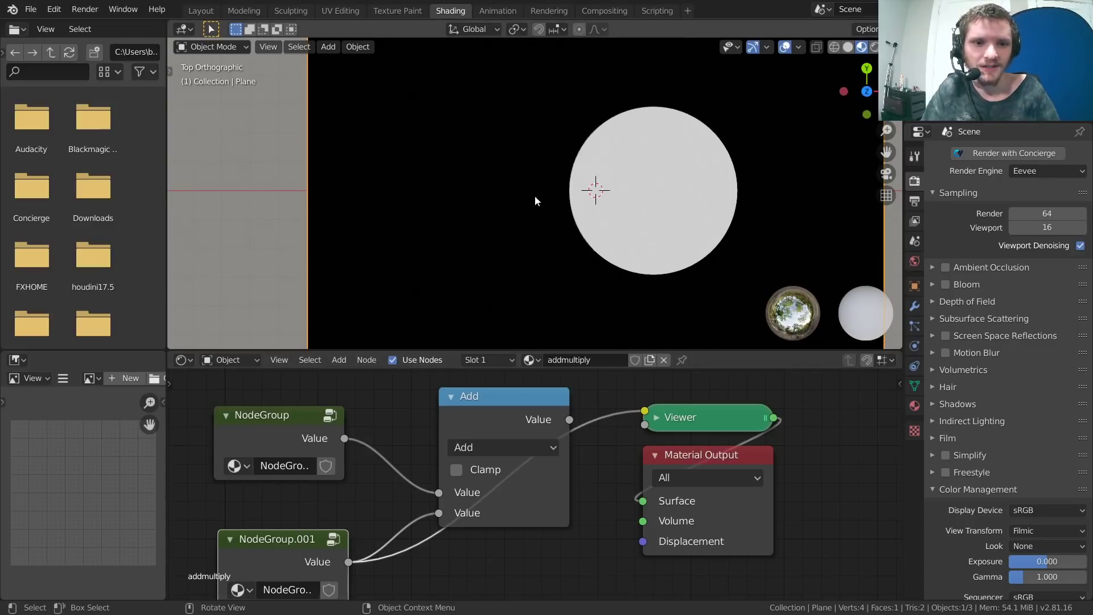
left_click(299, 415, "ctrl+shift")
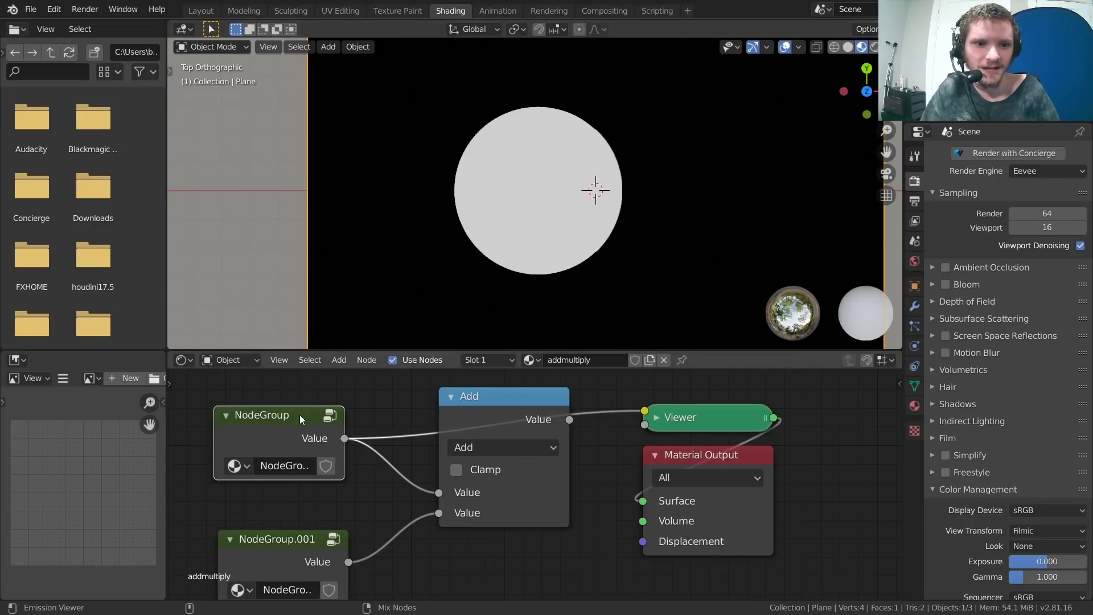
left_click(506, 398, "ctrl+shift")
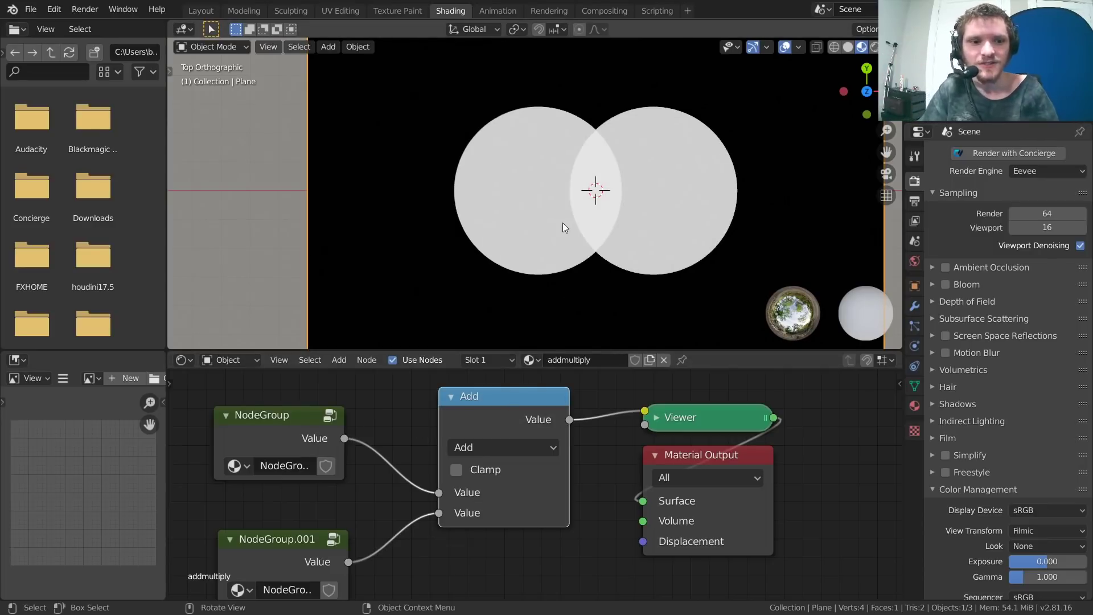
scroll(423, 449, "down", 3)
Add a Value node and place a duplicate of it just below
key("shift+a")
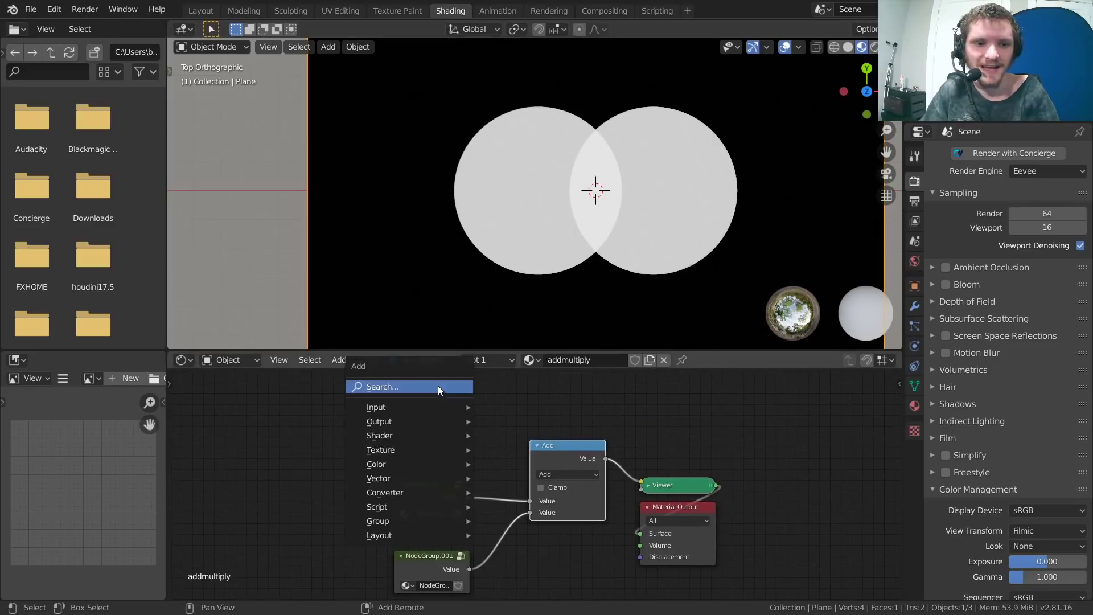
left_click(439, 385)
type("va")
left_click(461, 410)
scroll(433, 444, "up", 2)
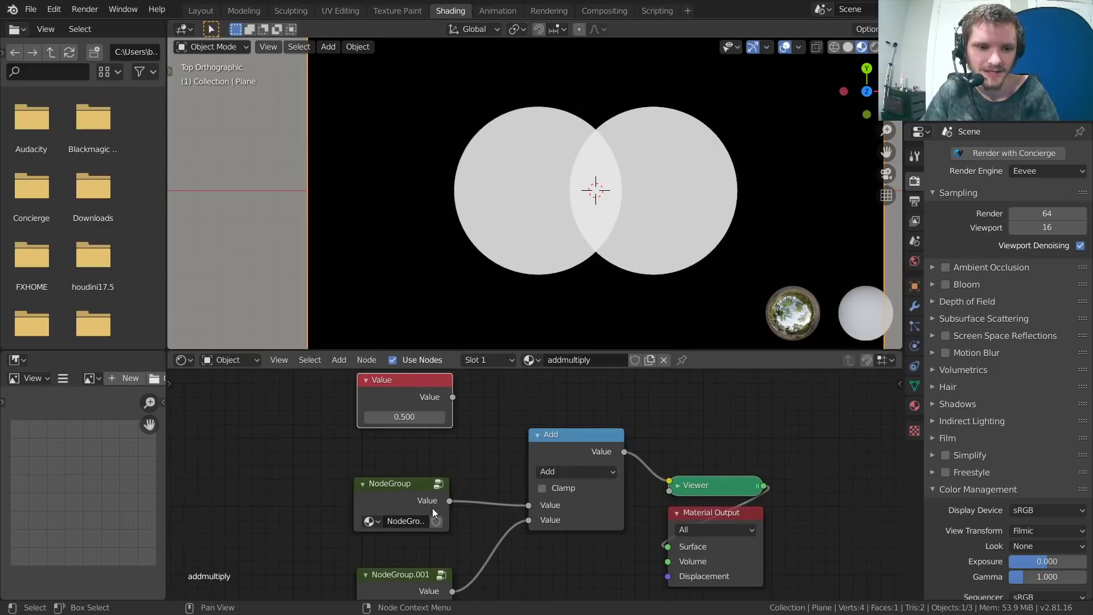
left_click_drag(404, 525, 390, 612)
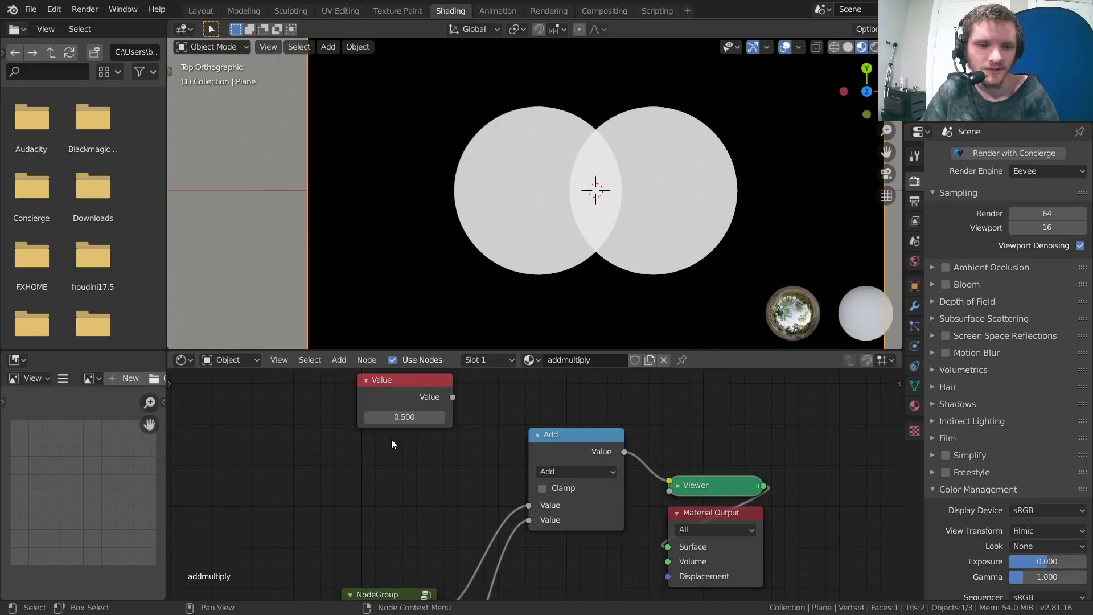
left_click(393, 397)
key("shift+d")
left_click(390, 489)
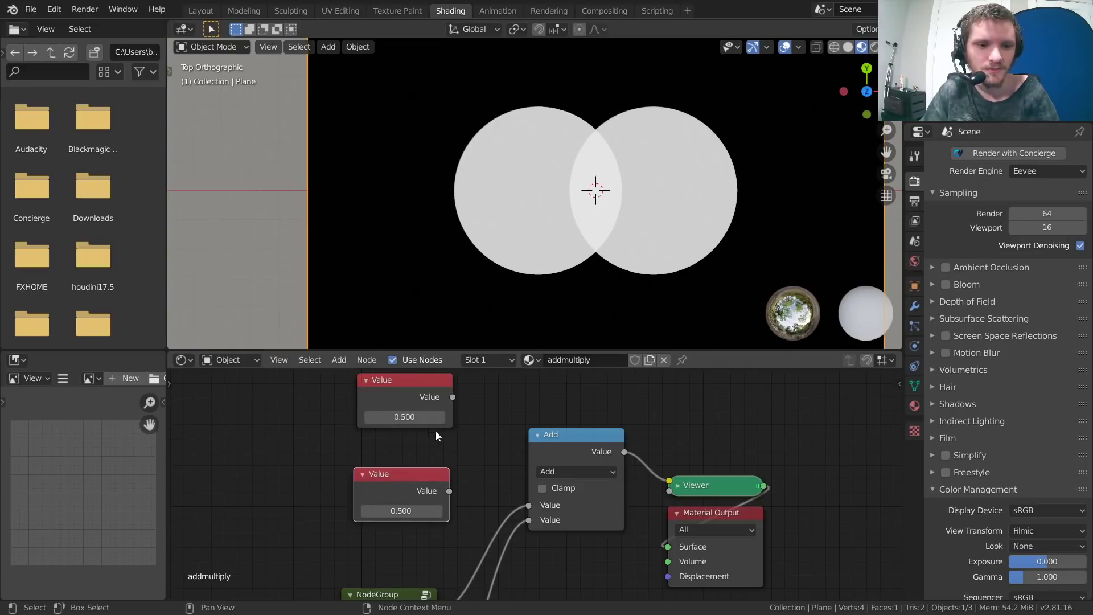
Link the top and lower Value nodes into the Add node's first and second inputs
right_click_drag(537, 576, 466, 463, "ctrl")
left_click_drag(452, 397, 529, 504)
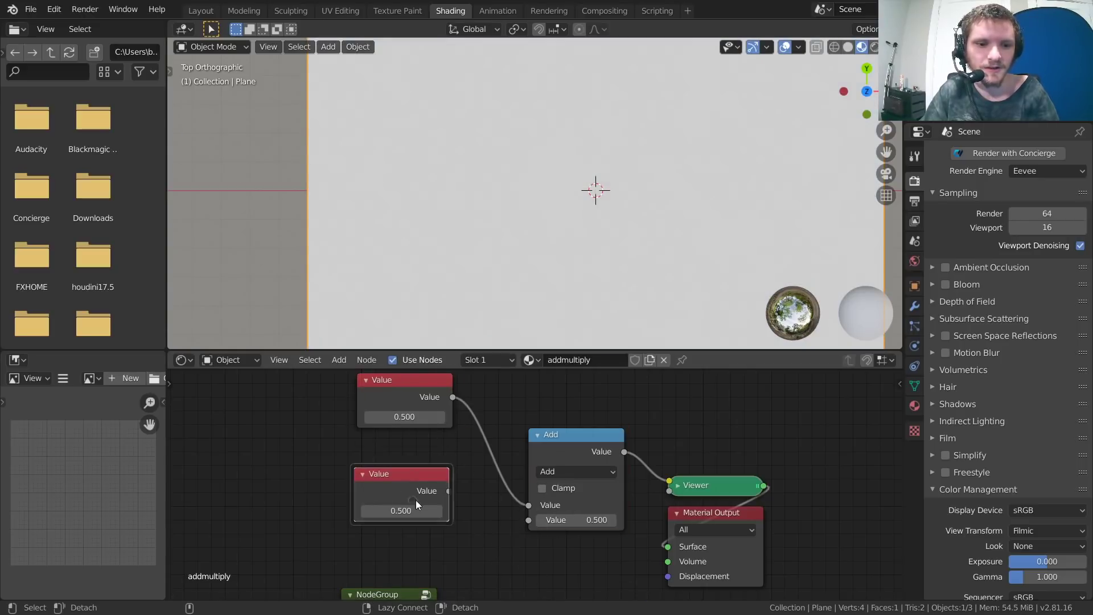
left_click_drag(449, 491, 529, 519)
left_click_drag(568, 437, 564, 406)
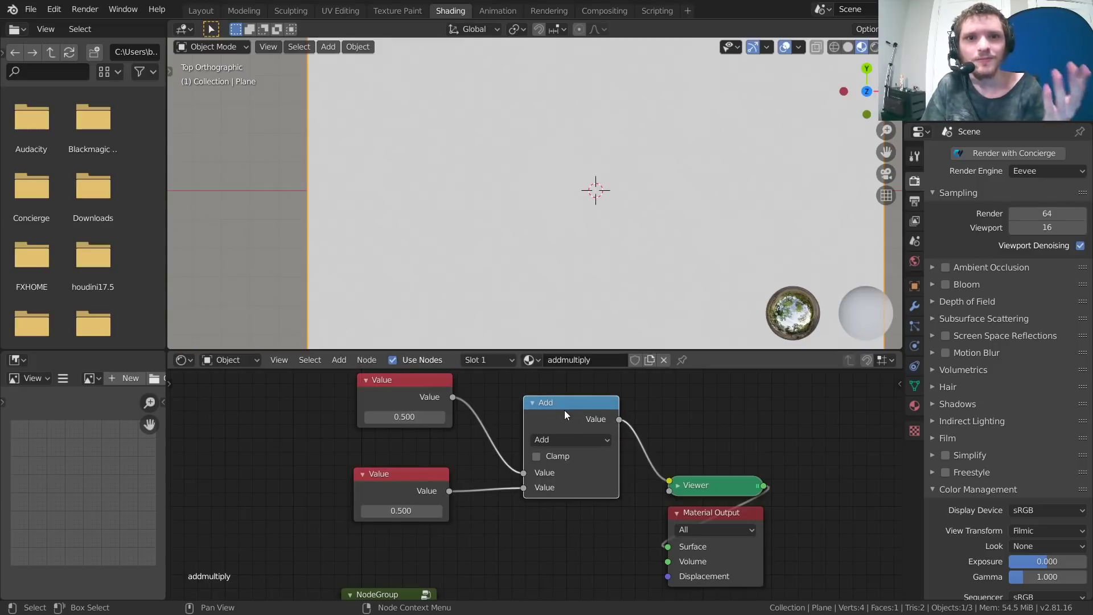
Set the top Value to 0.060 with the lower at 0.500, then select both Value nodes
left_click(410, 419)
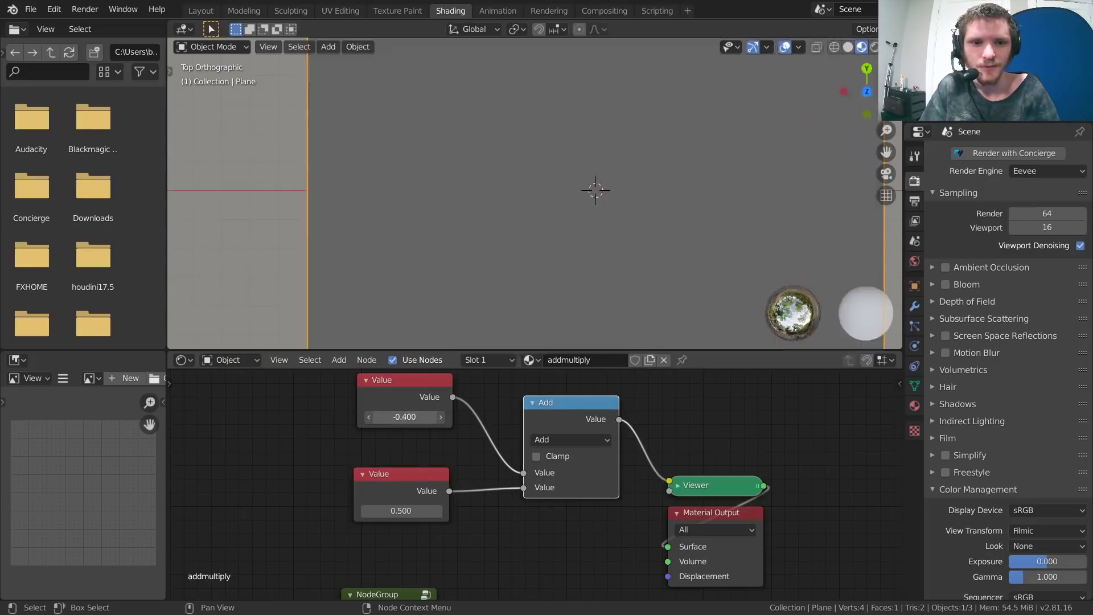
type("0.2")
key("Return")
left_click(413, 419)
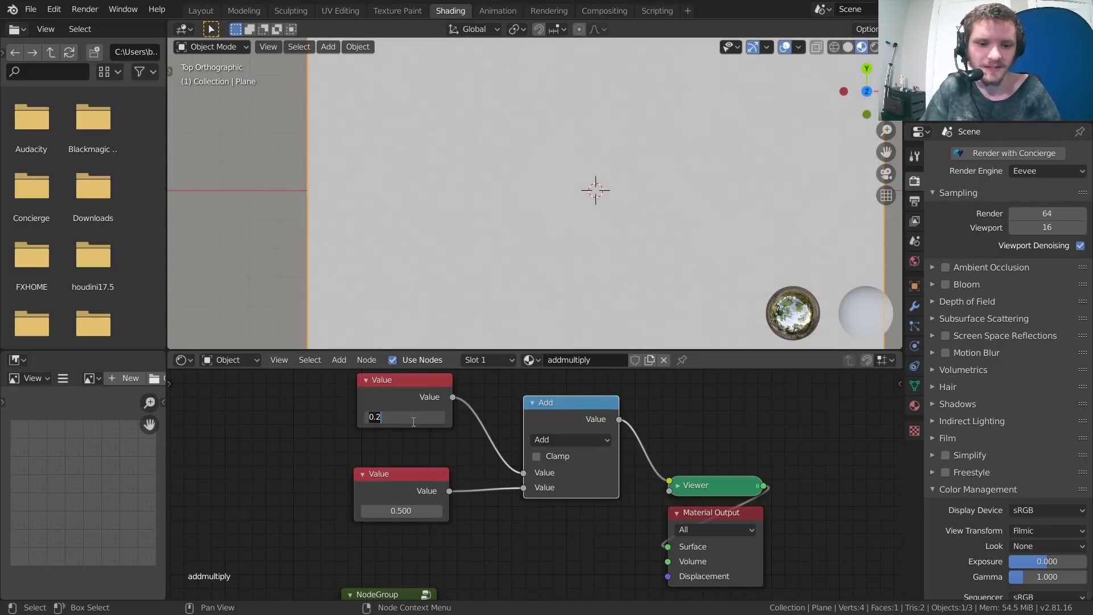
type("-.5")
key("Return")
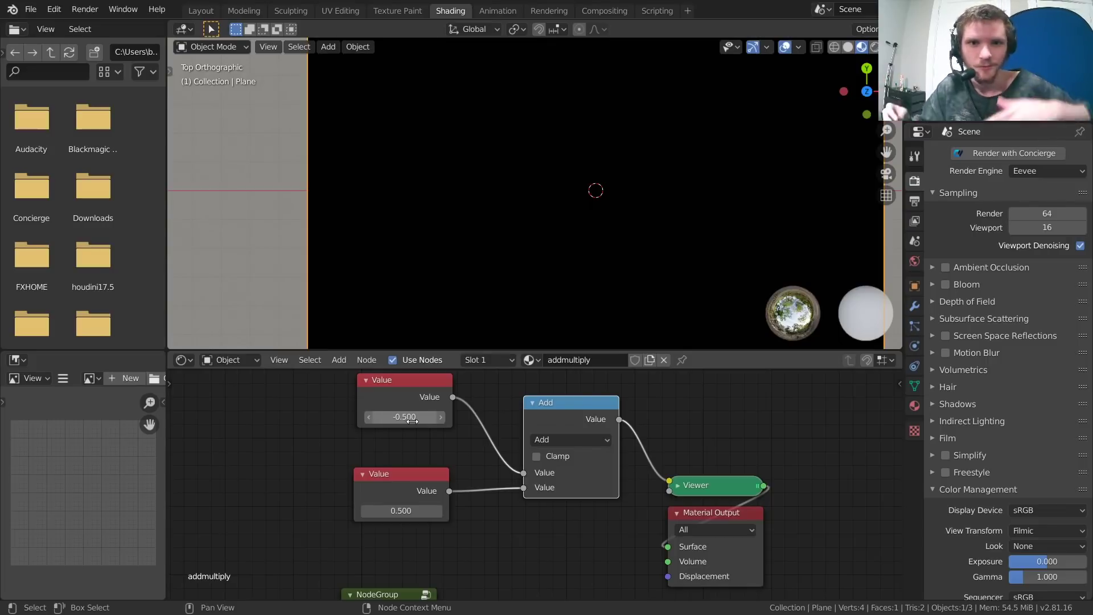
left_click_drag(413, 420, 438, 419)
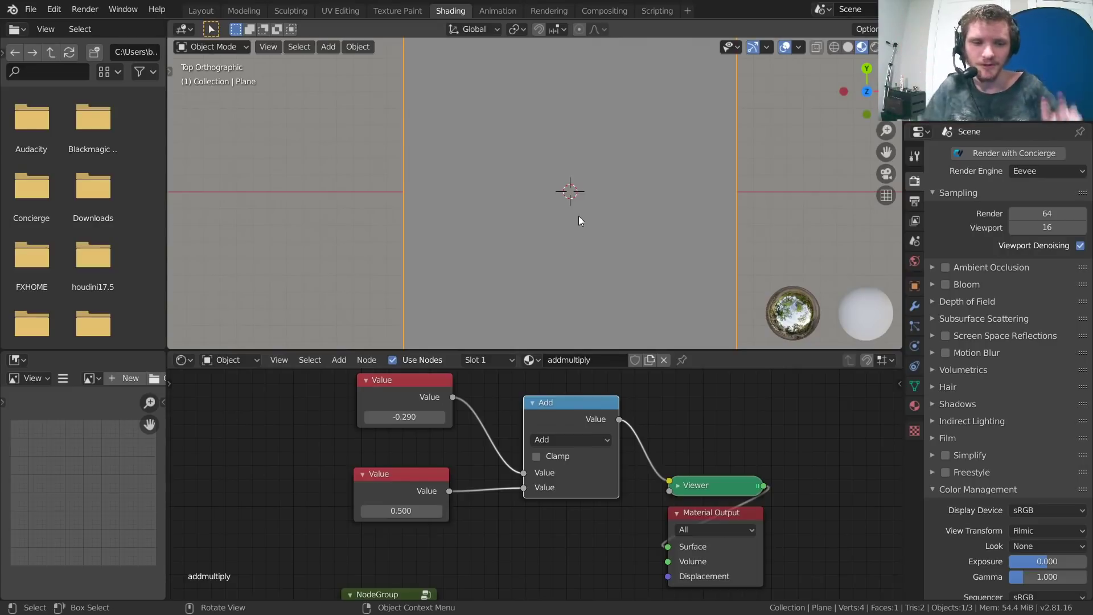
mouse_move(403, 417)
left_mouse_down()
mouse_move(438, 417)
mouse_move(404, 423)
left_mouse_up()
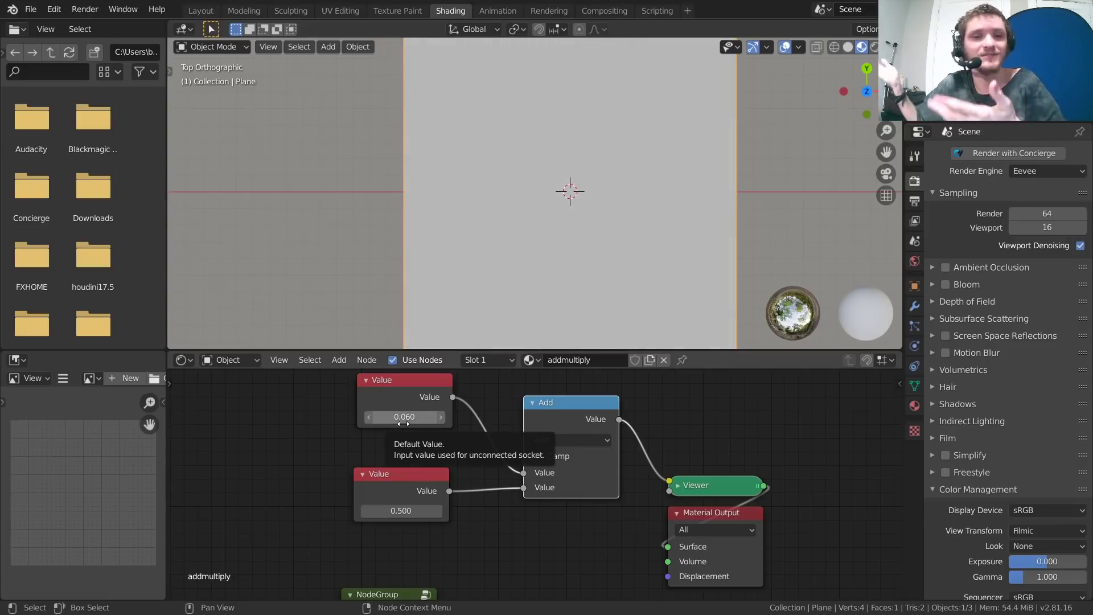
left_click(563, 440)
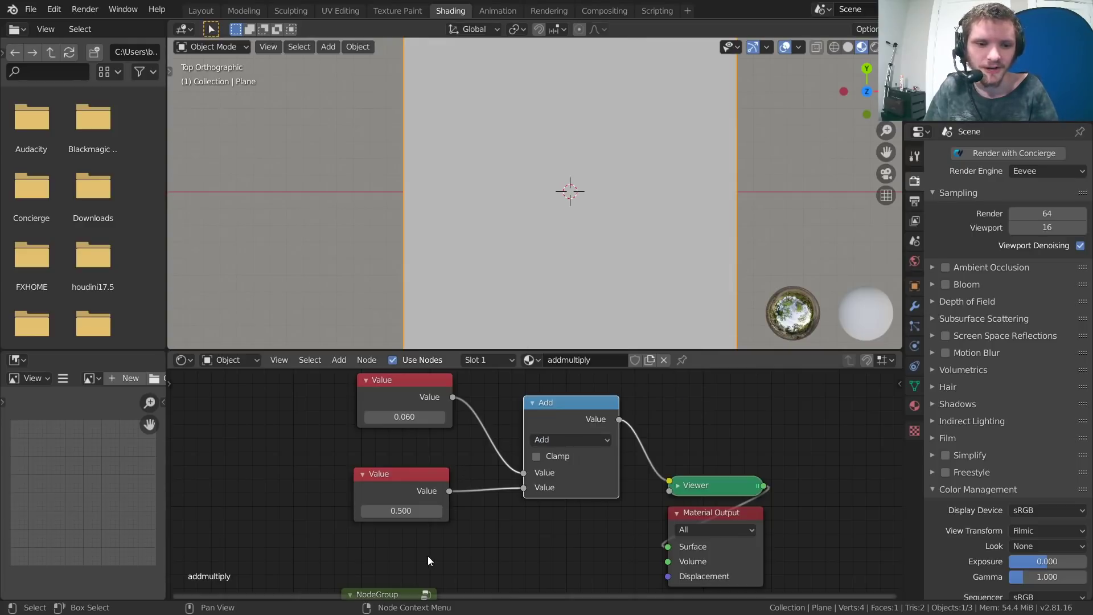
left_click_drag(428, 556, 440, 408)
Delete the Value nodes and link NodeGroup and NodeGroup.001 into Add's two inputs
key("x")
scroll(438, 413, "down", 2)
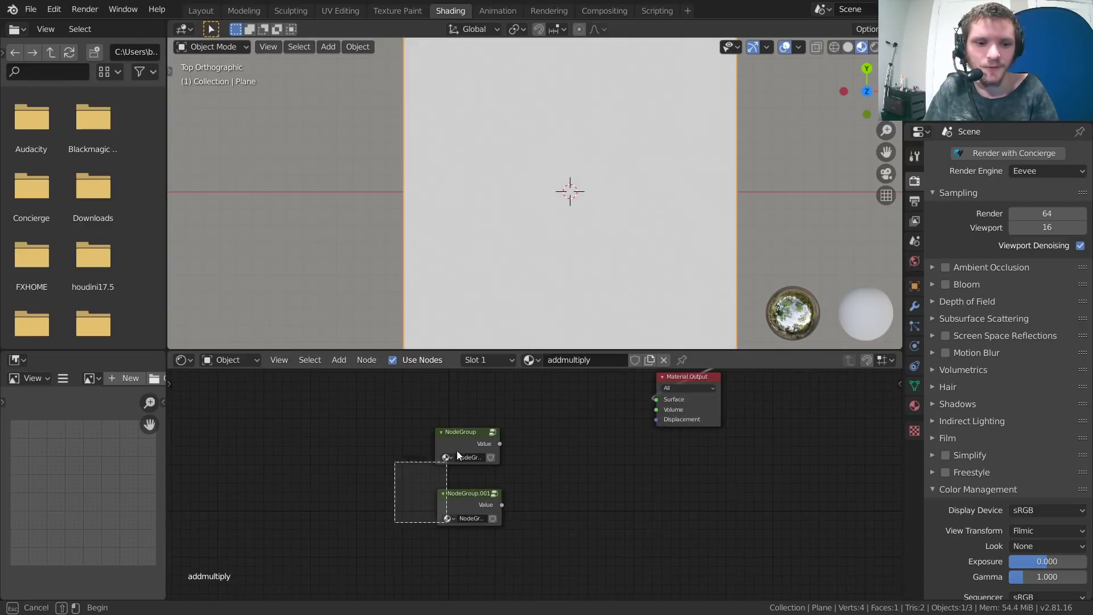
key("g")
key("Escape")
key("ctrl+z")
left_click_drag(538, 450, 388, 393)
scroll(518, 461, "up", 3)
left_click_drag(403, 500, 494, 508)
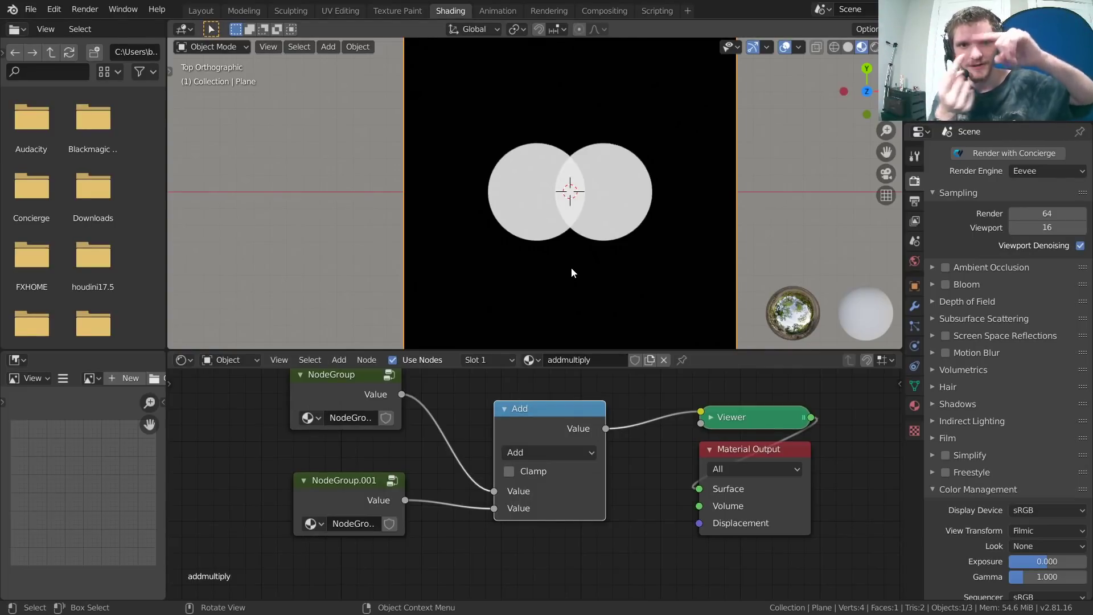
Zoom and pan the viewport to centre the two overlapping circles
scroll(566, 214, "up", 5)
middle_click_drag(662, 279, 491, 188, "shift")
middle_click_drag(676, 195, 749, 72, "shift")
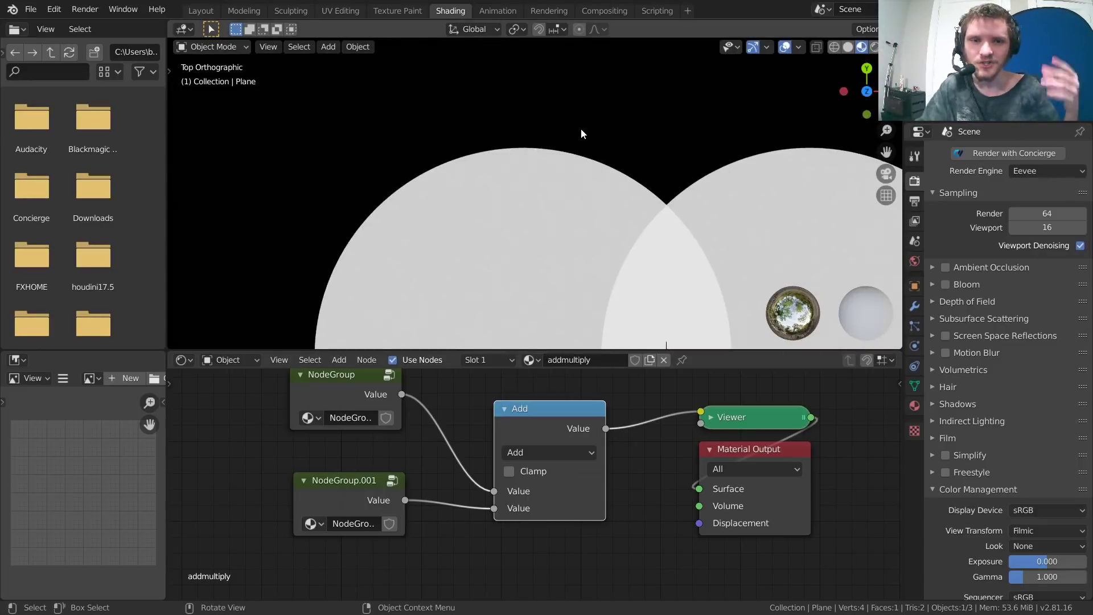
scroll(660, 245, "down", 3)
scroll(661, 250, "up", 1)
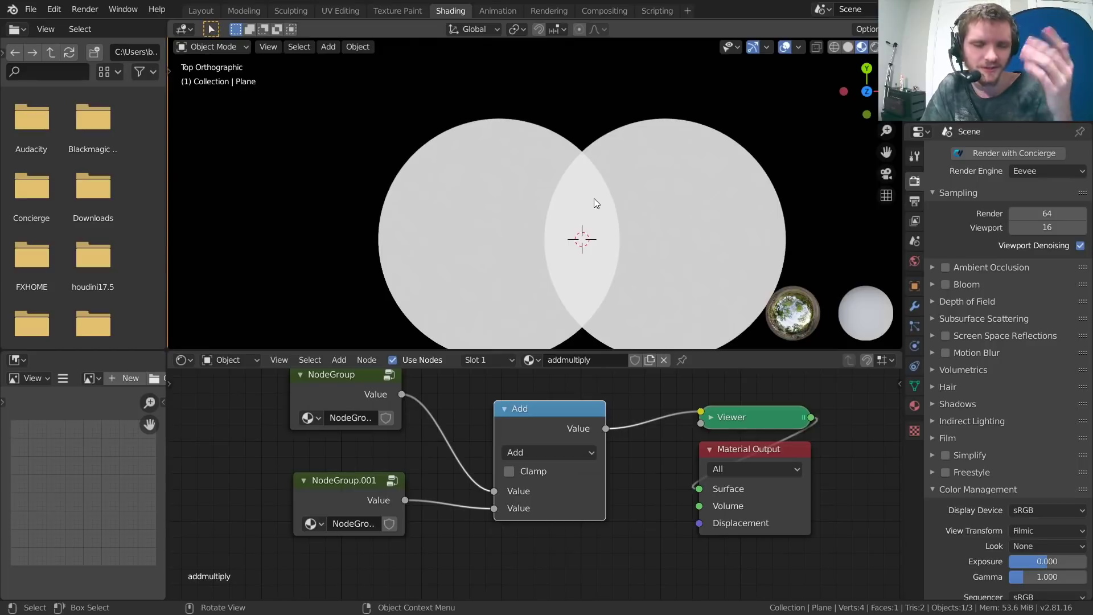
scroll(437, 226, "up", 2)
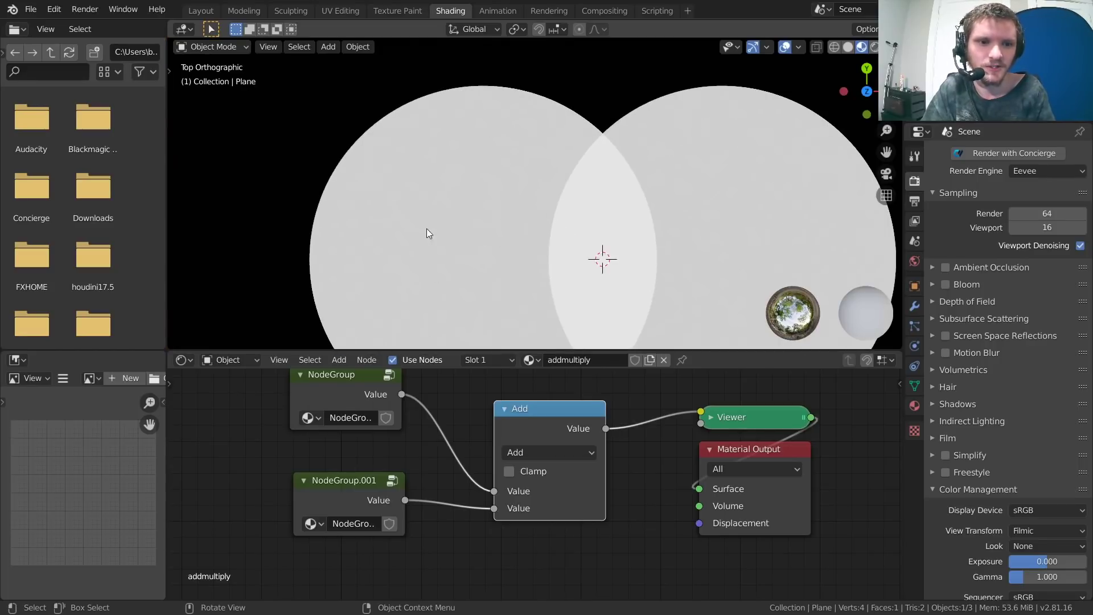
middle_click_drag(756, 247, 500, 105, "shift")
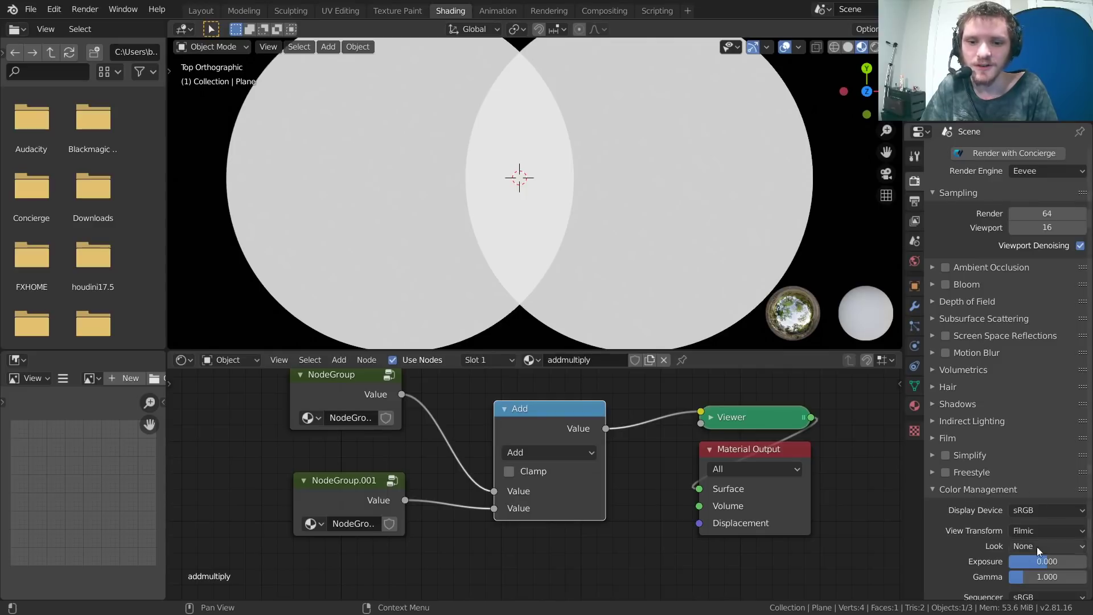
left_click(1023, 530)
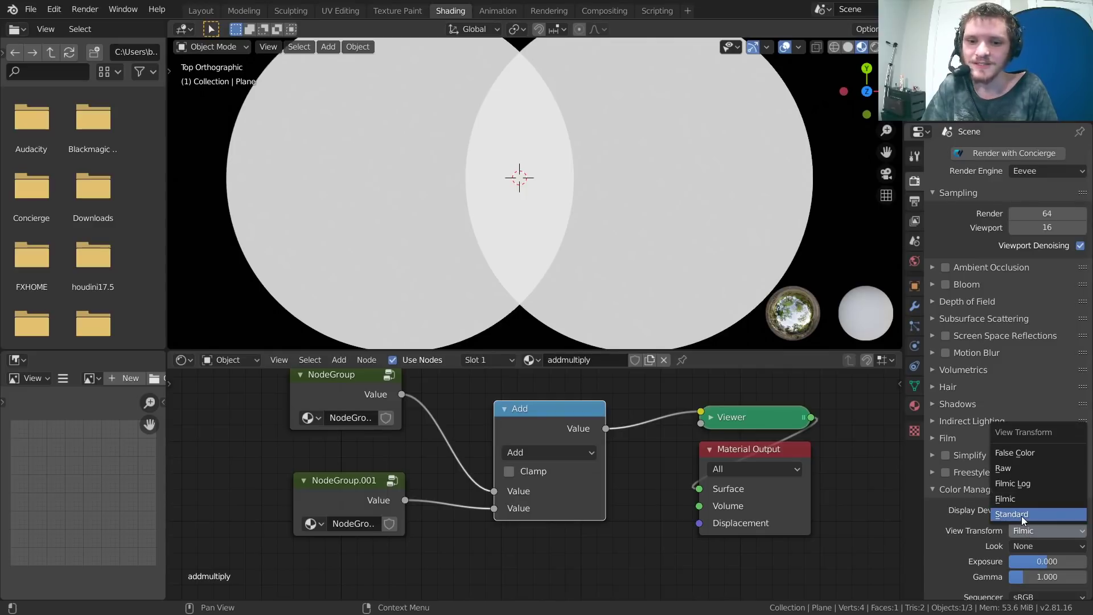
left_click(1016, 511)
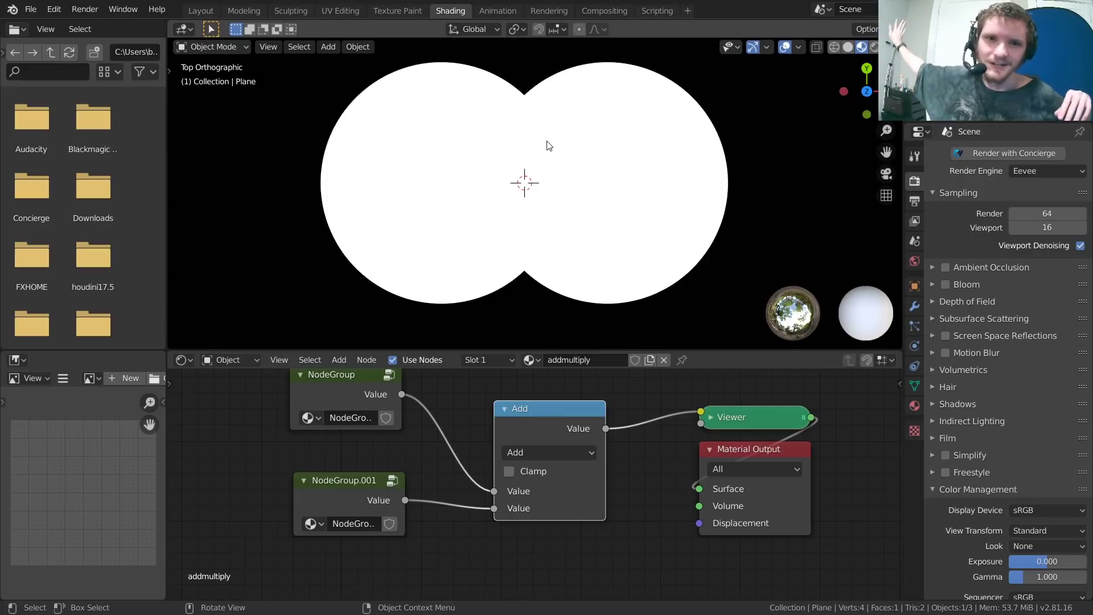
left_click(1044, 529)
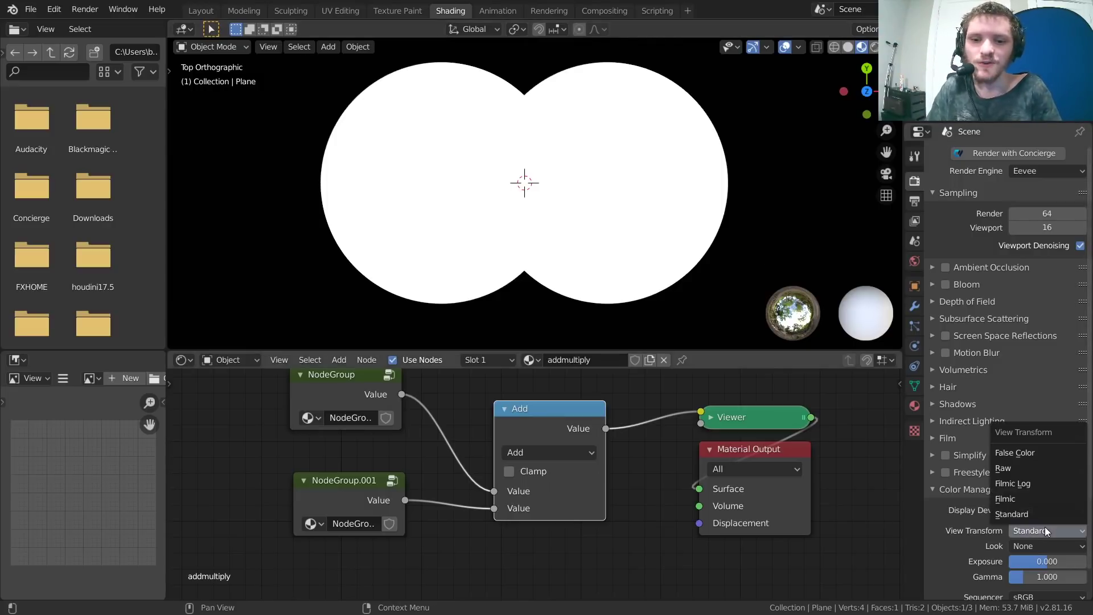
left_click(1017, 503)
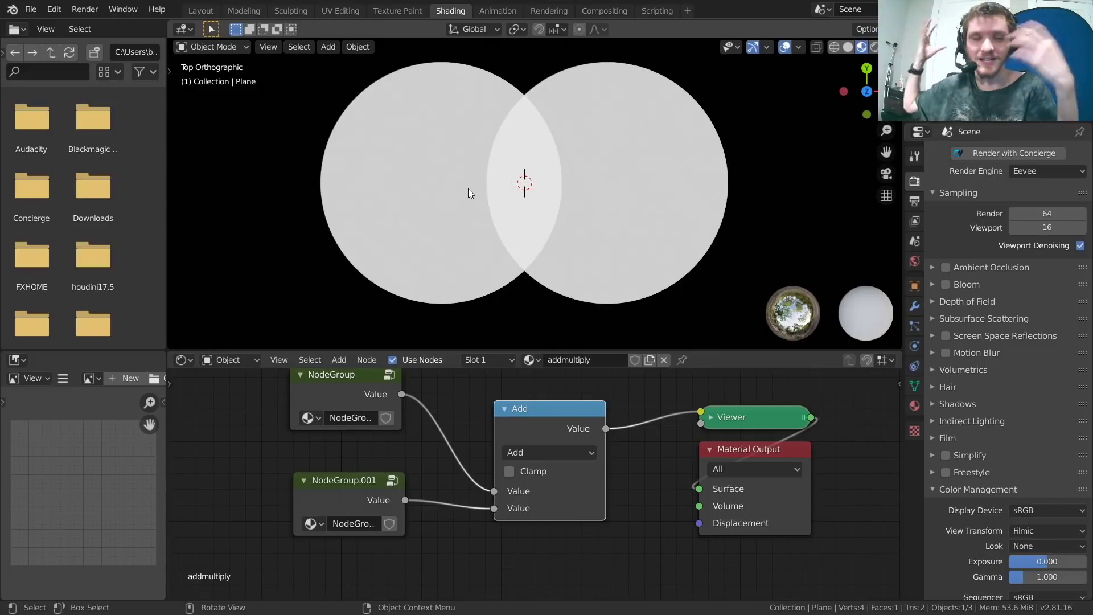
Change the Add node's operation to Multiply
scroll(497, 189, "up", 1)
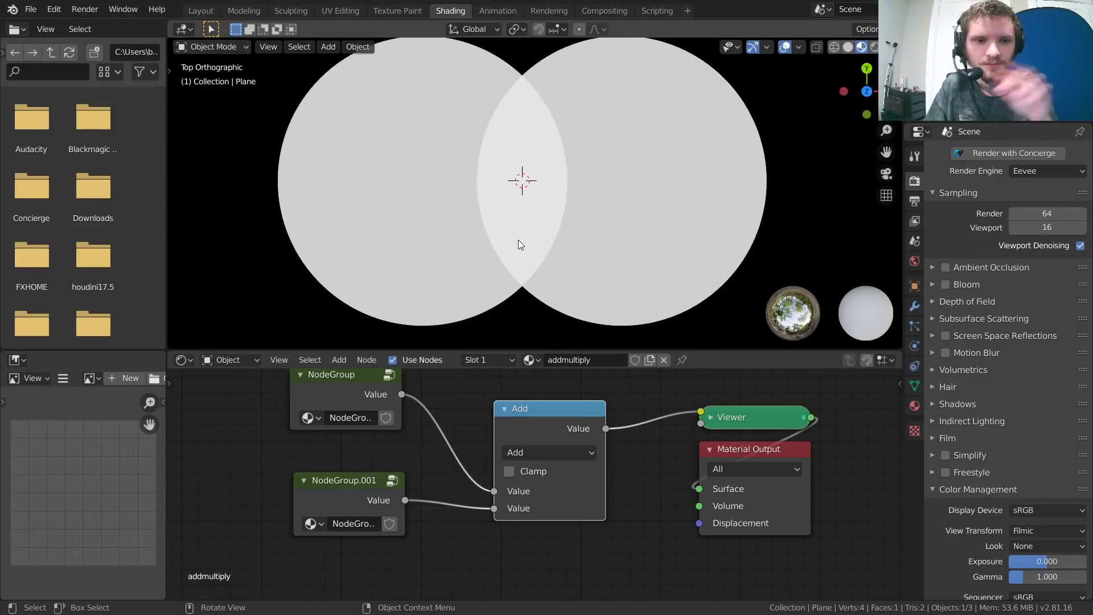
scroll(518, 222, "down", 1)
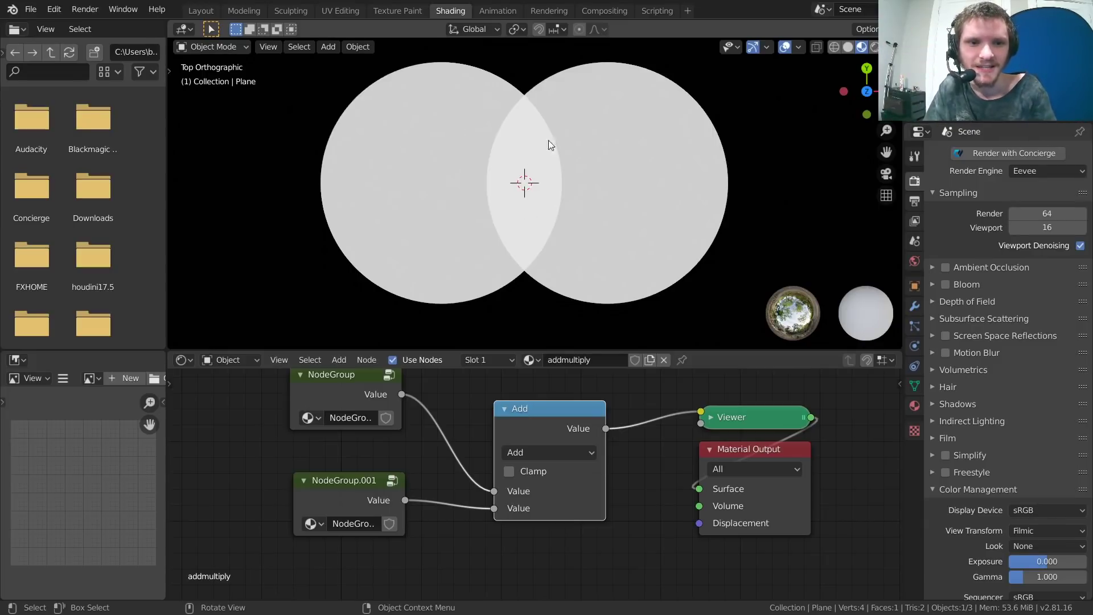
left_click_drag(555, 408, 547, 400)
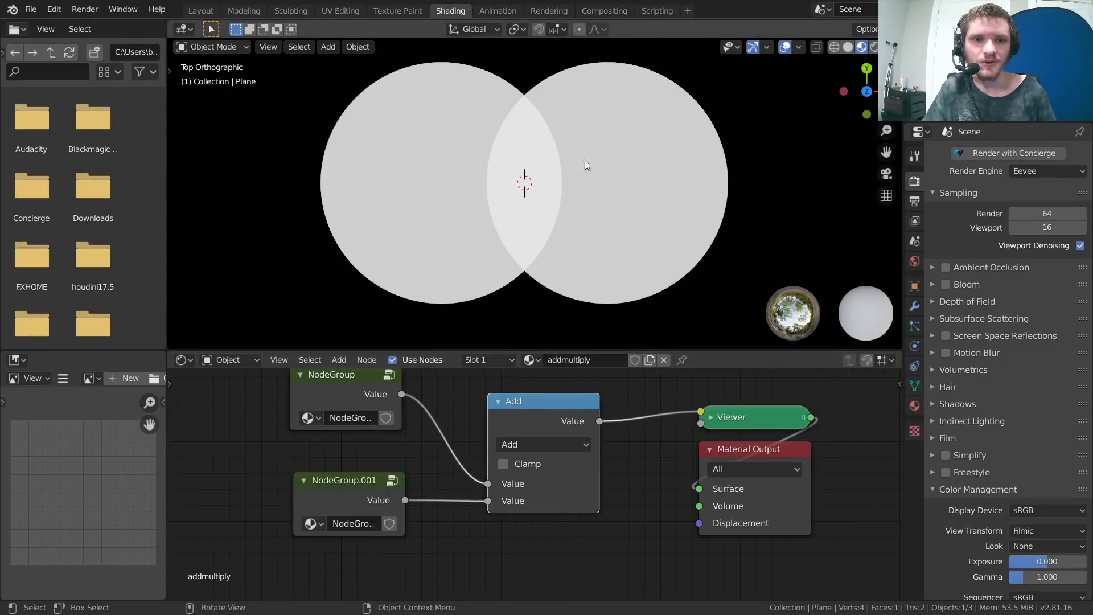
left_click(511, 445)
left_click(519, 393)
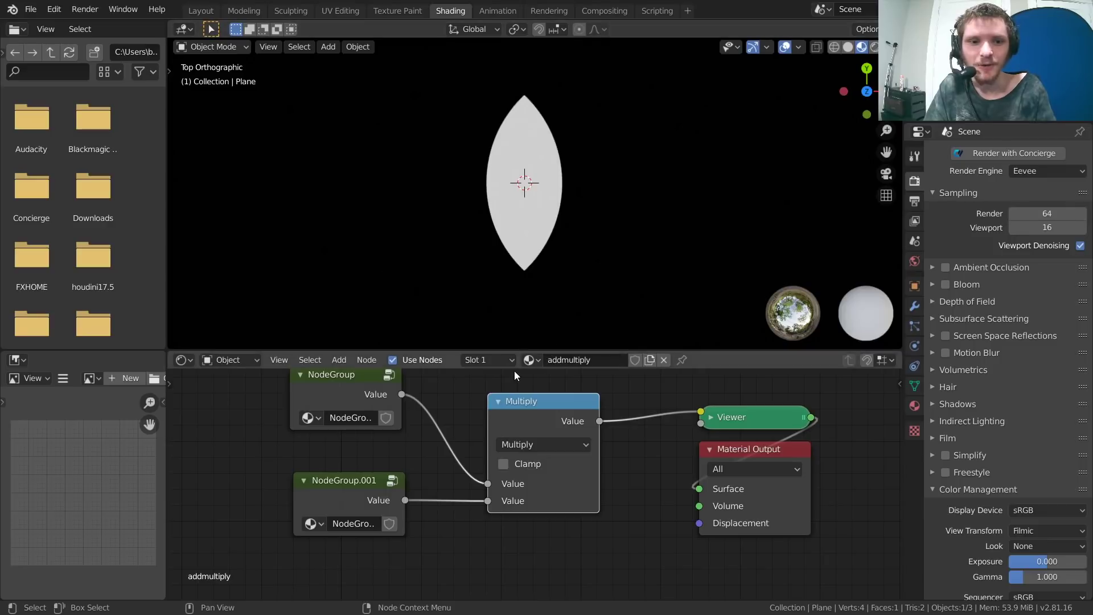
middle_click_drag(402, 393, 402, 429)
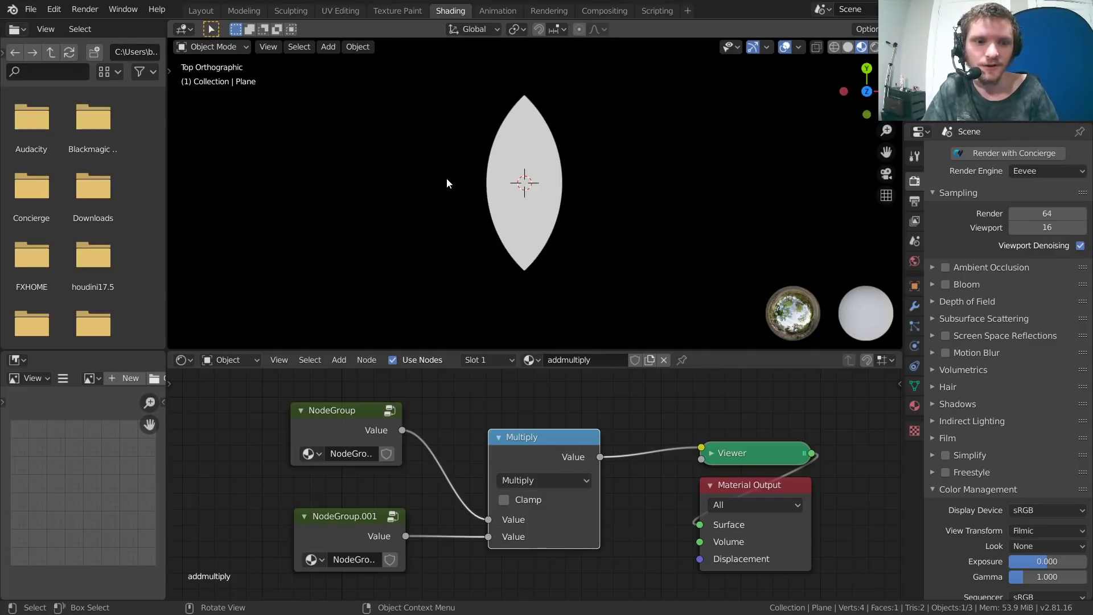
Draw a blue annotation, preview NodeGroup and NodeGroup.001 alone, then the Multiply result
mouse_move(443, 189)
left_mouse_down()
mouse_move(449, 166)
mouse_move(441, 172)
left_mouse_up()
left_click(353, 409, "ctrl+shift")
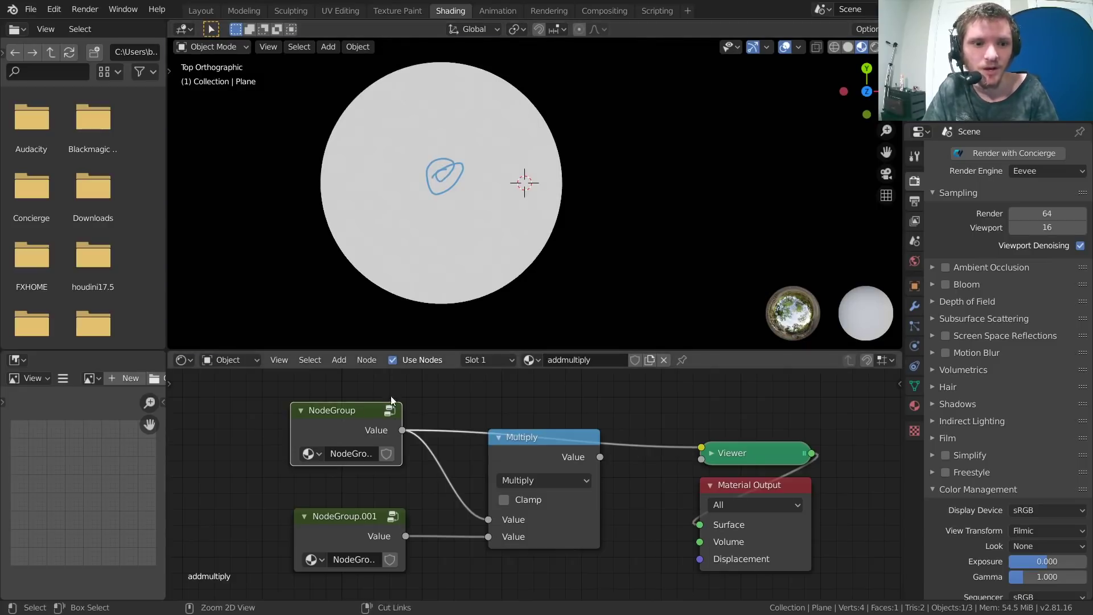
left_click(357, 513)
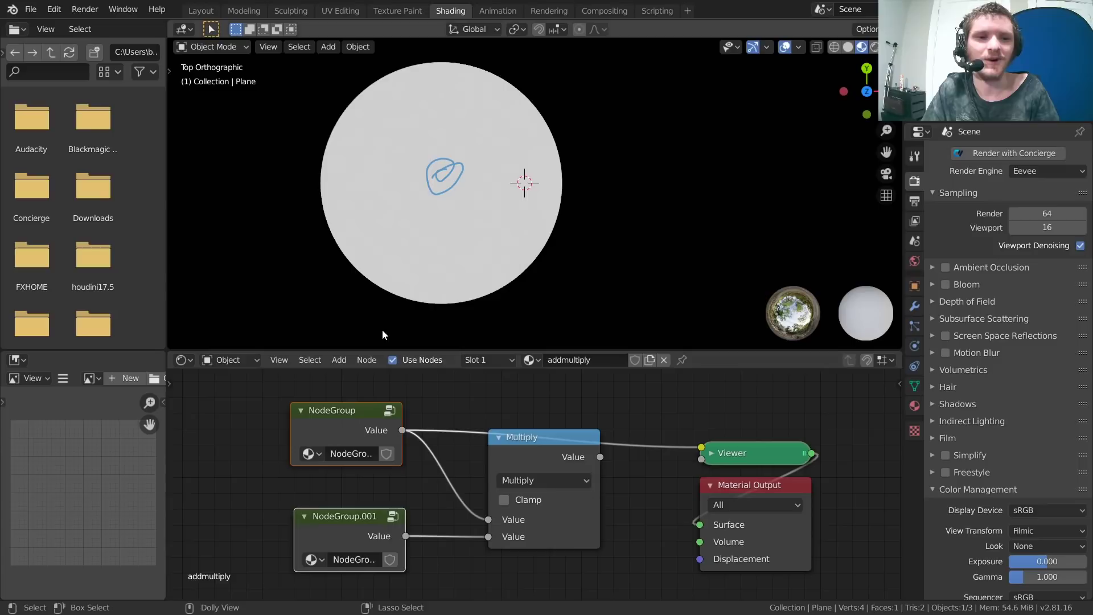
left_click(350, 517, "ctrl+shift")
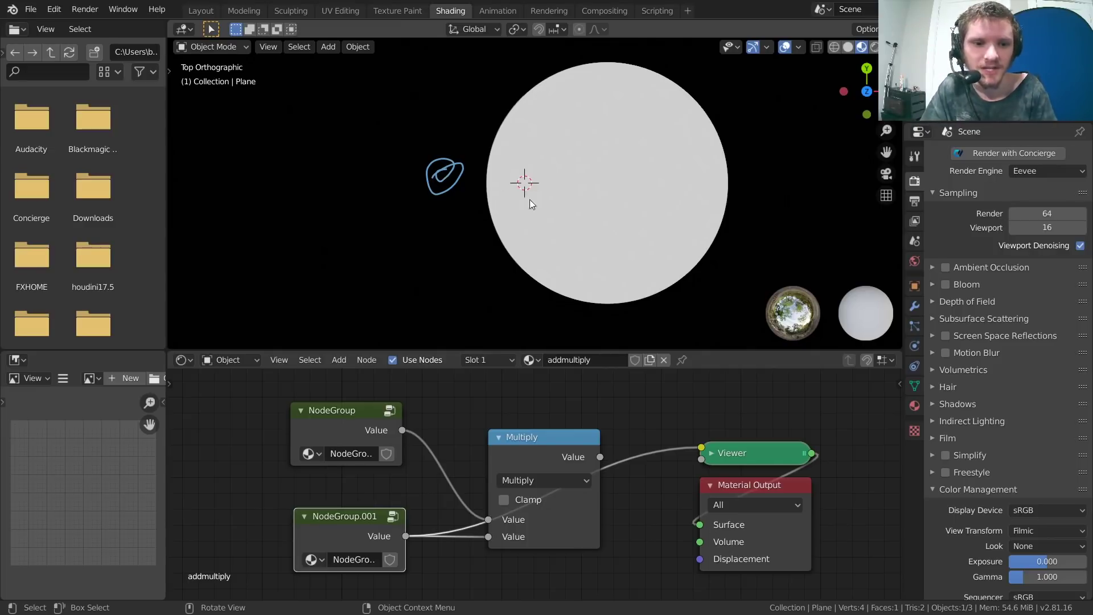
left_click(576, 443, "ctrl+shift")
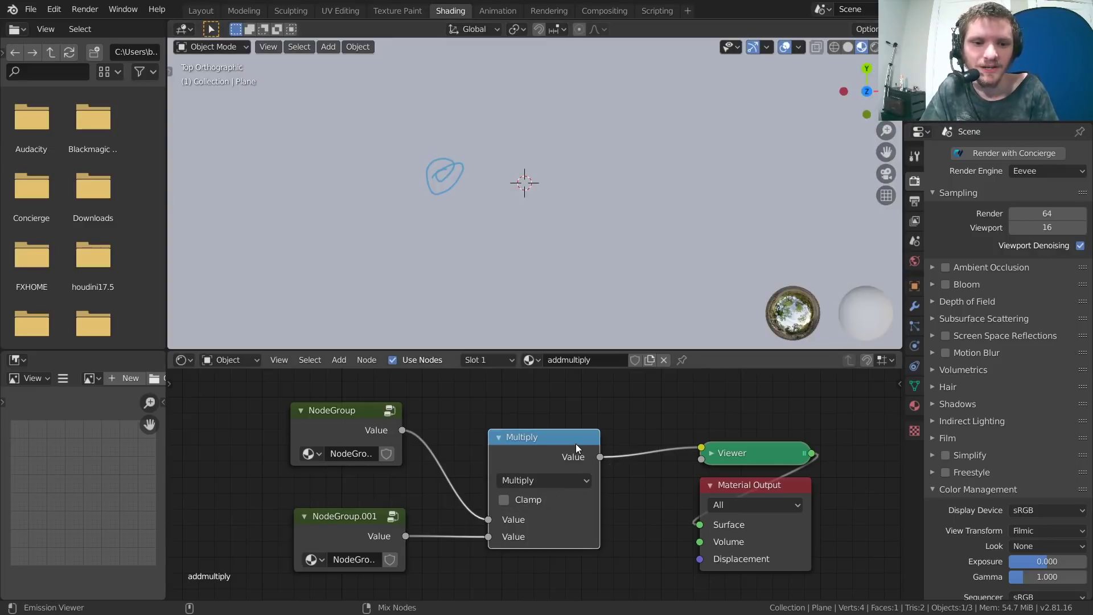
Set the math node's operation from Multiply back to Add
scroll(531, 187, "down", 3)
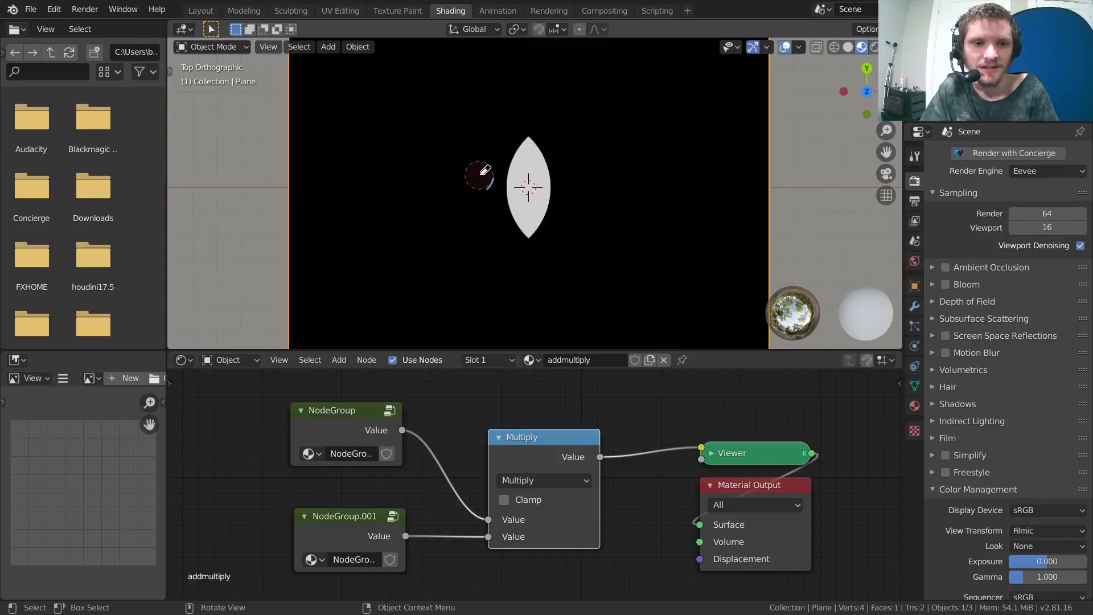
scroll(477, 165, "up", 3)
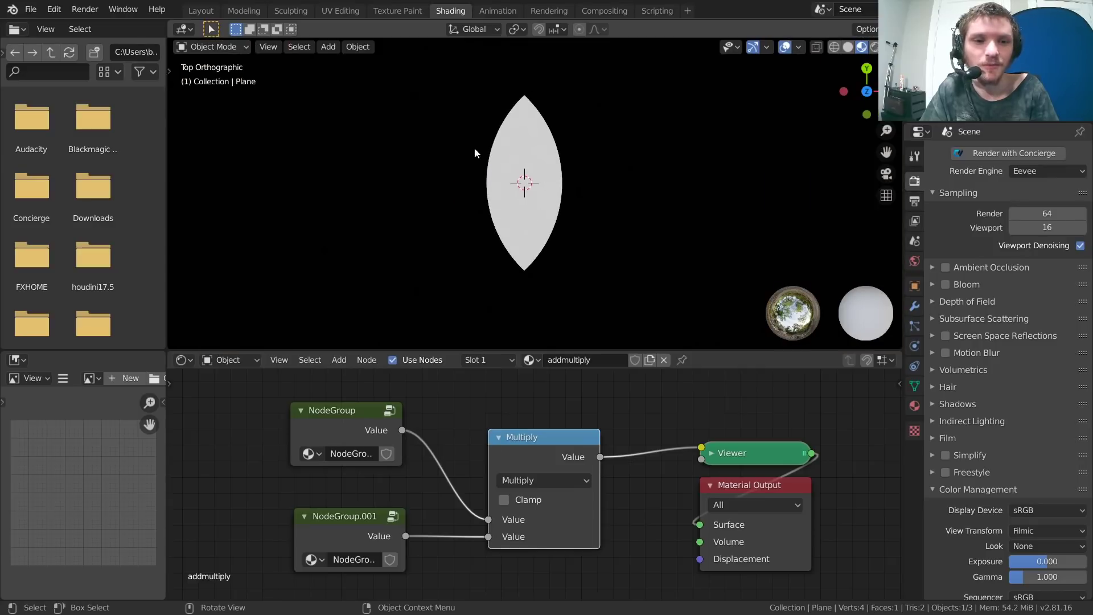
left_click(532, 481)
left_click(526, 462)
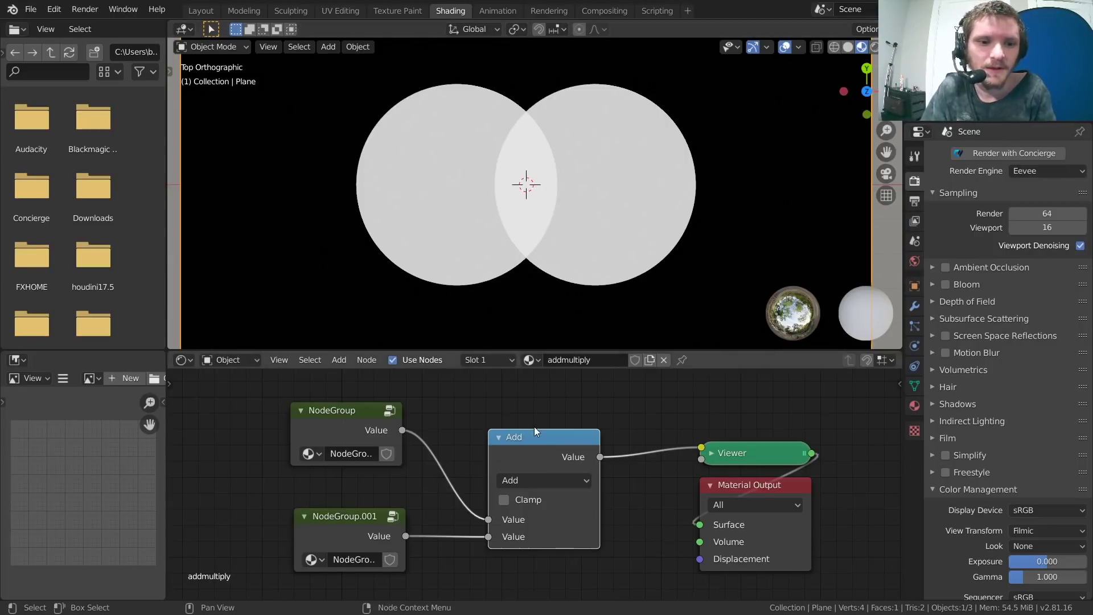
middle_click_drag(534, 426, 558, 431)
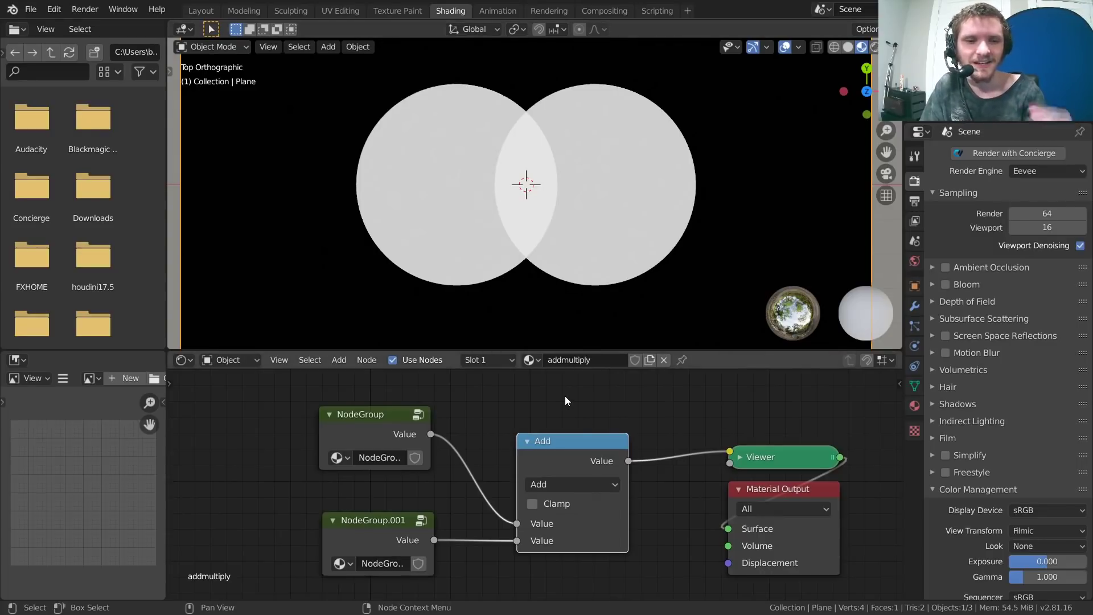
Preview NodeGroup alone, move it up-left, and set the math operation to Subtract
left_click(384, 416, "ctrl+shift")
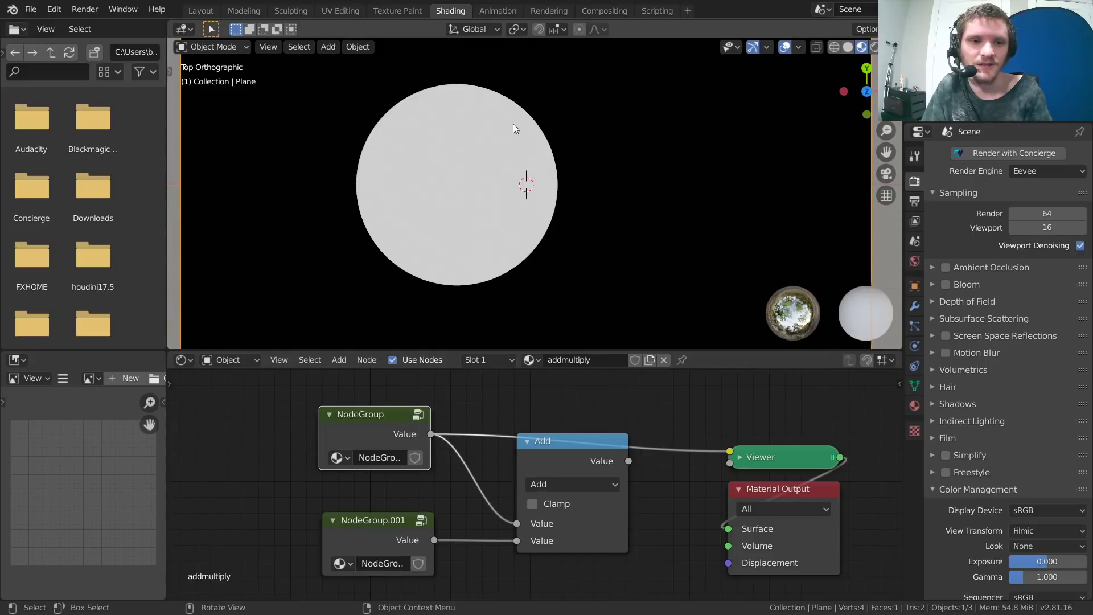
key("g")
left_click(423, 456)
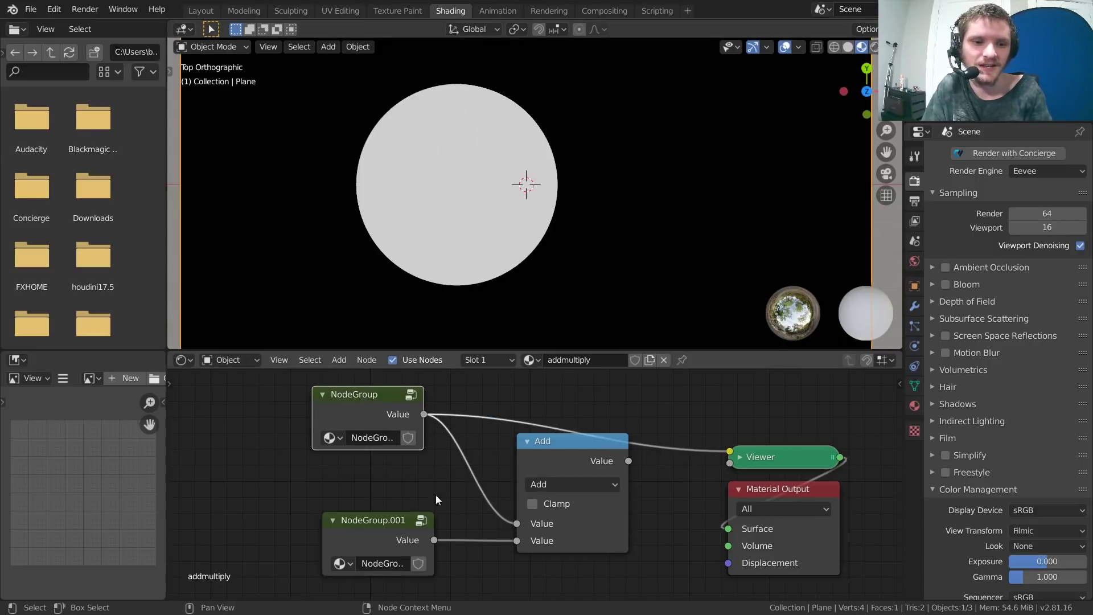
left_click(554, 483)
left_click(545, 485)
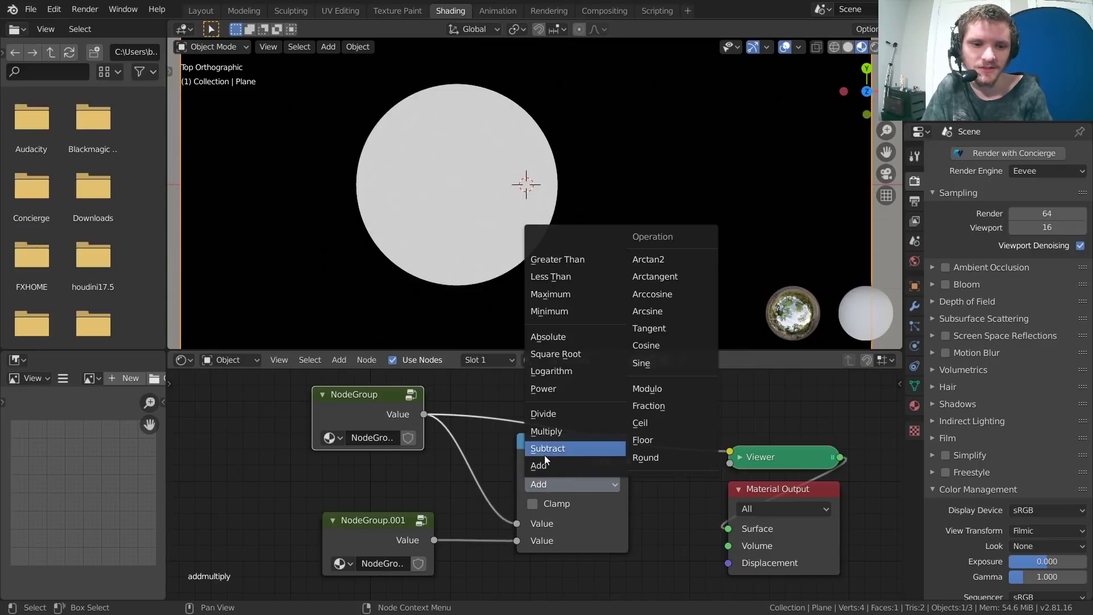
left_click(544, 450)
Move NodeGroup.001 up-left and preview the Subtract node's crescent
left_click(376, 541)
key("g")
left_click(354, 530)
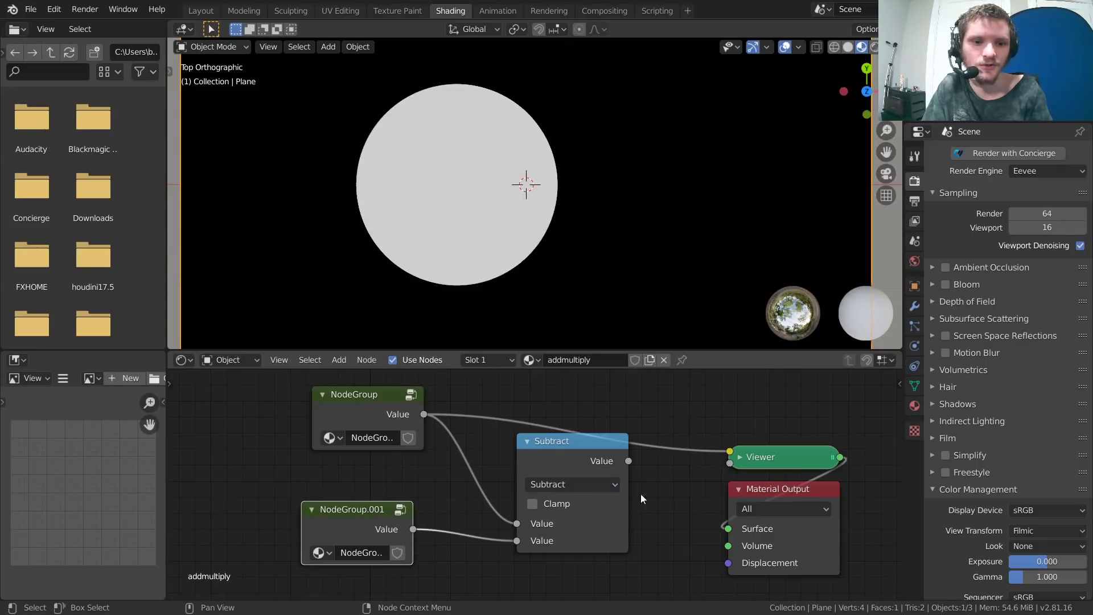
left_click(582, 441, "ctrl+shift")
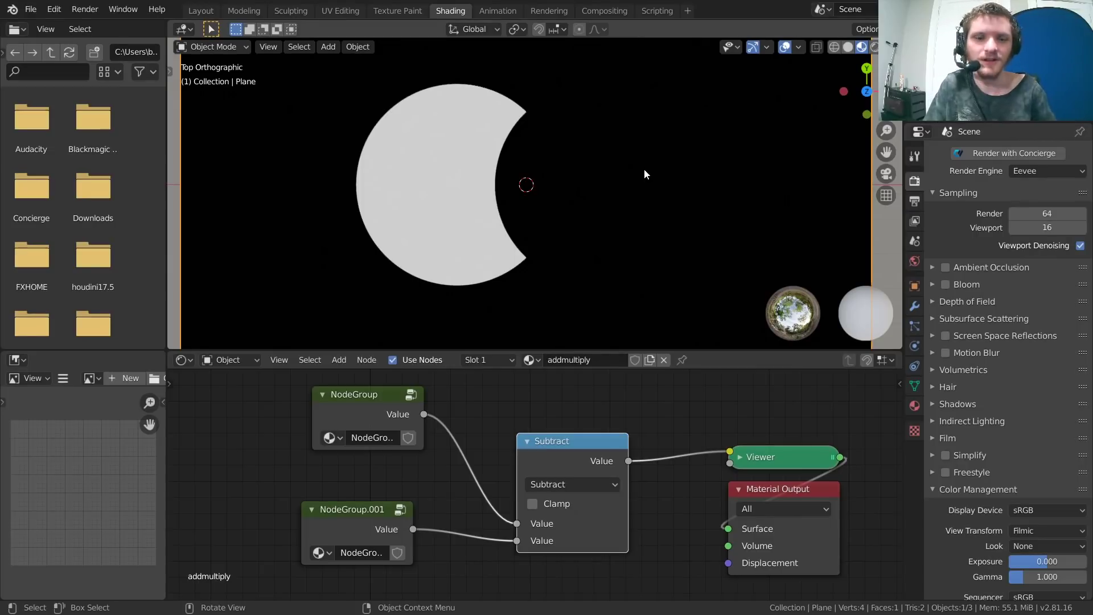
left_click_drag(575, 438, 528, 437)
middle_click_drag(528, 437, 358, 406)
left_click_drag(600, 425, 799, 417)
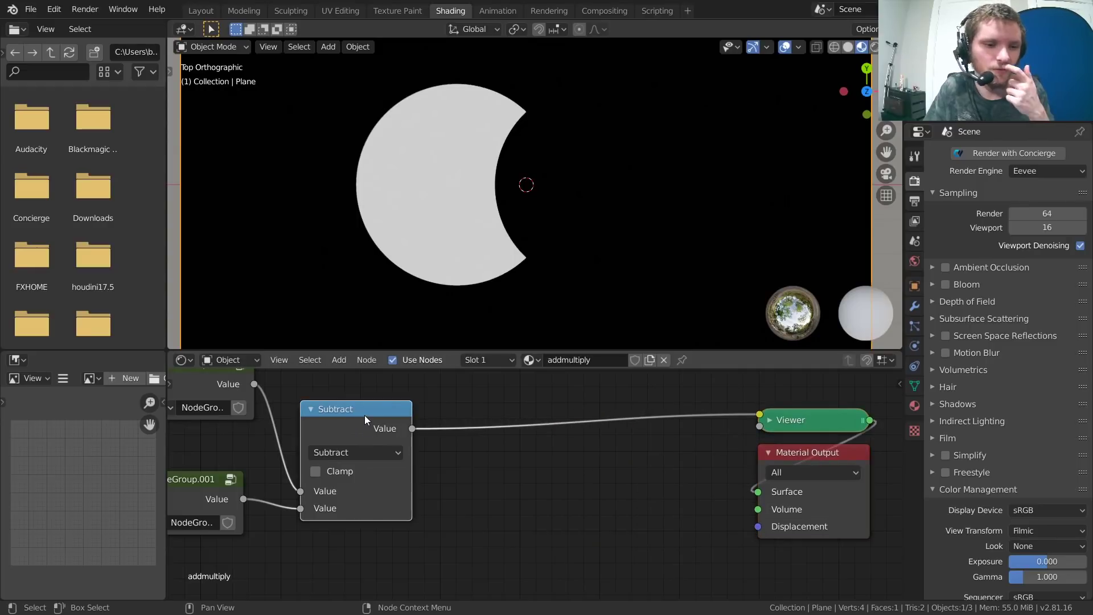
key("shift+d")
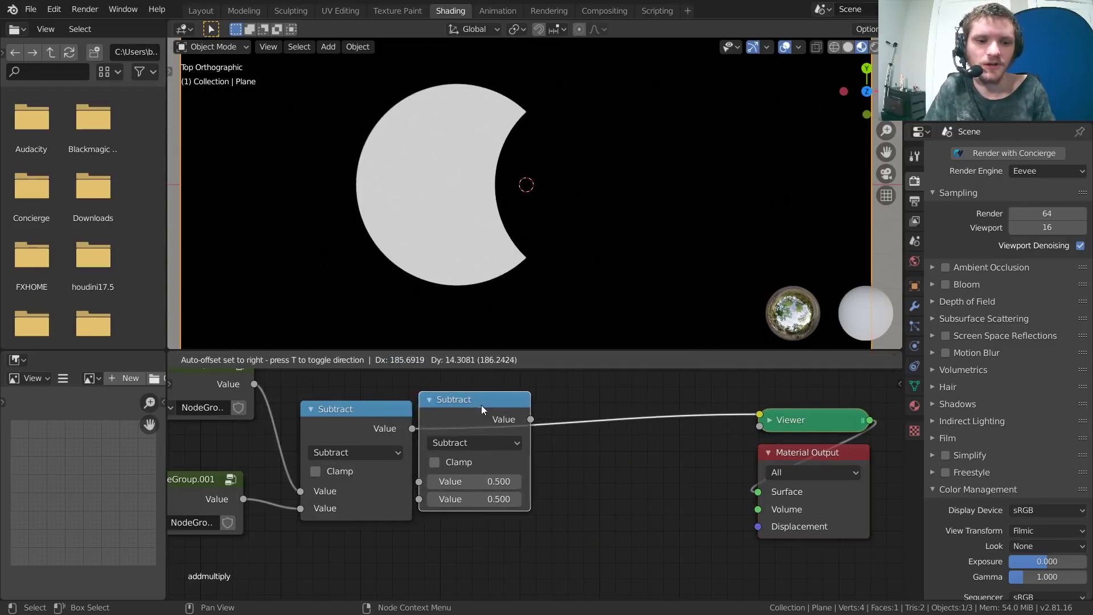
left_click(545, 448)
left_click(544, 447)
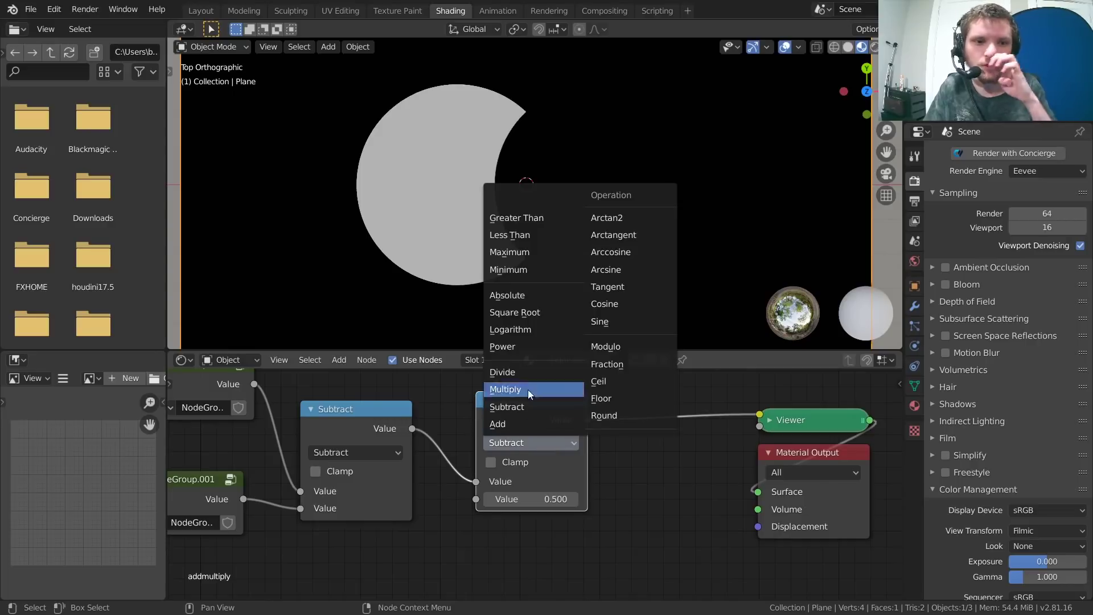
left_click(513, 234)
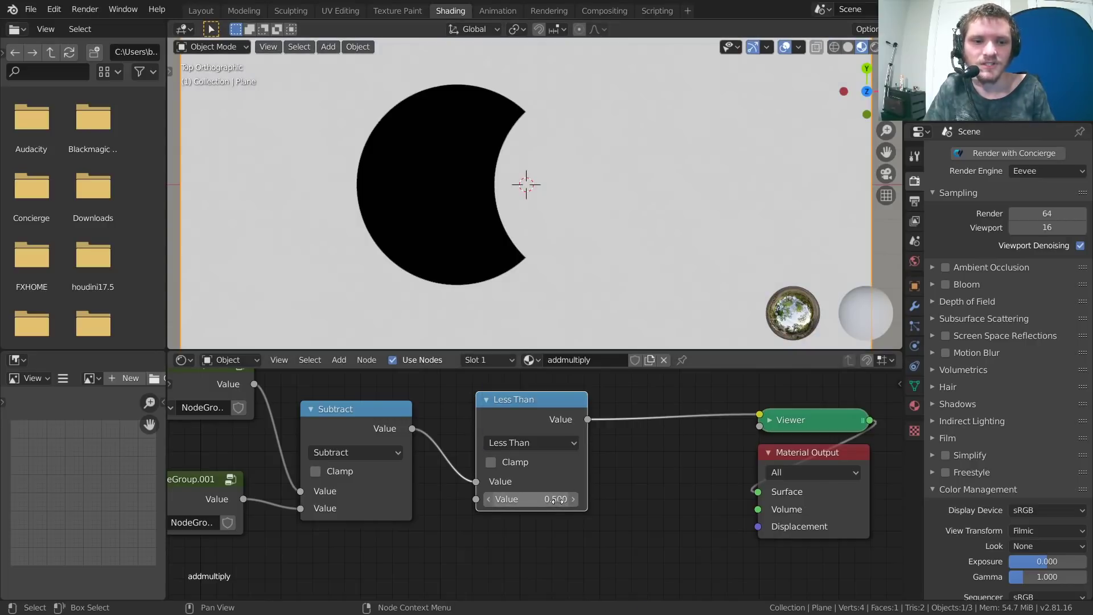
left_click(557, 500)
type("0")
key("Return")
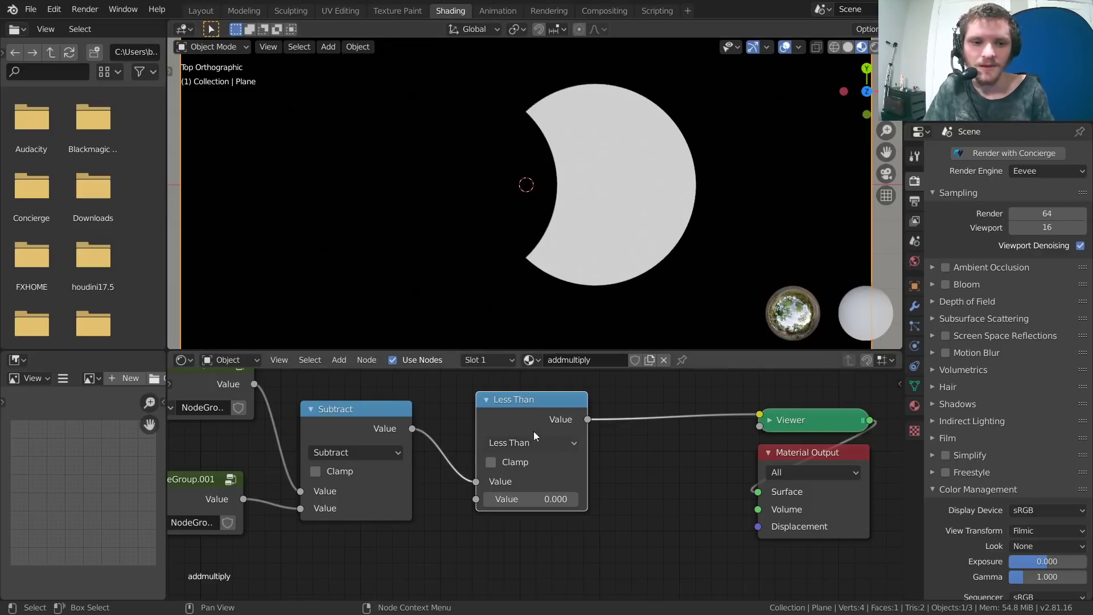
key("x")
left_click(384, 419, "ctrl+shift")
left_click_drag(852, 569, 751, 411)
left_click_drag(800, 420, 602, 407)
middle_click_drag(317, 418, 514, 459)
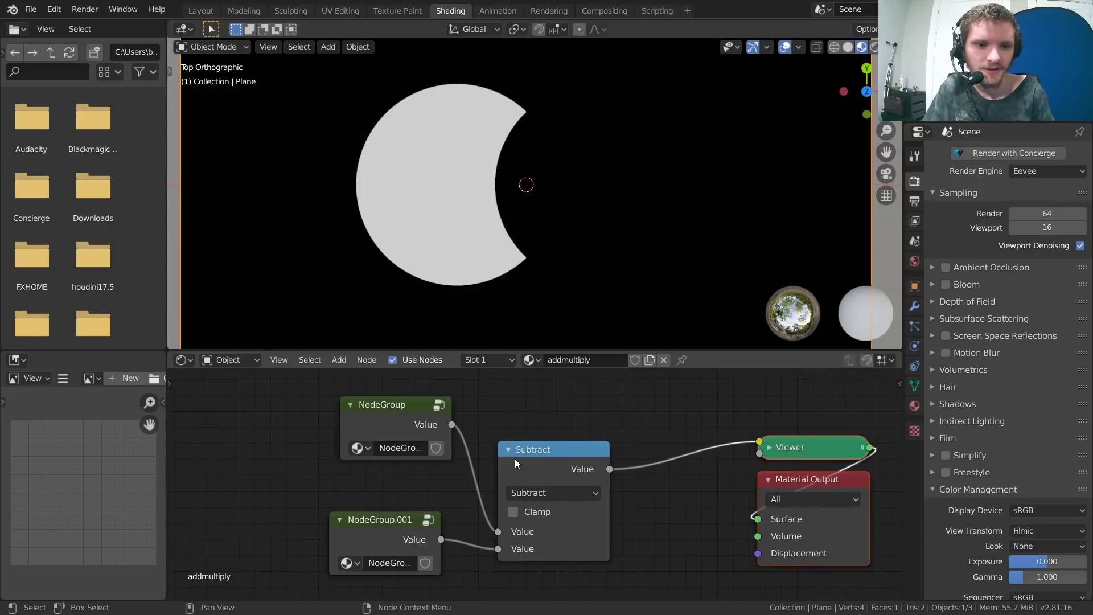
Switch the math node's operation back to Add and move it up to straighten its link
left_click(544, 494)
key("Return")
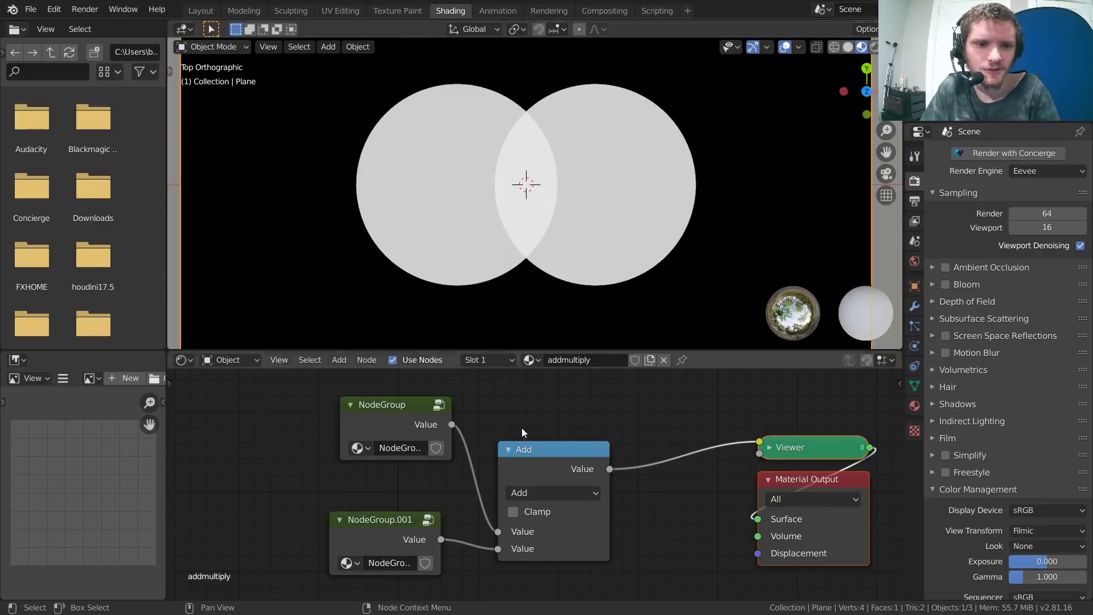
scroll(523, 446, "up", 2)
middle_click_drag(522, 447, 569, 427)
scroll(569, 426, "down", 2)
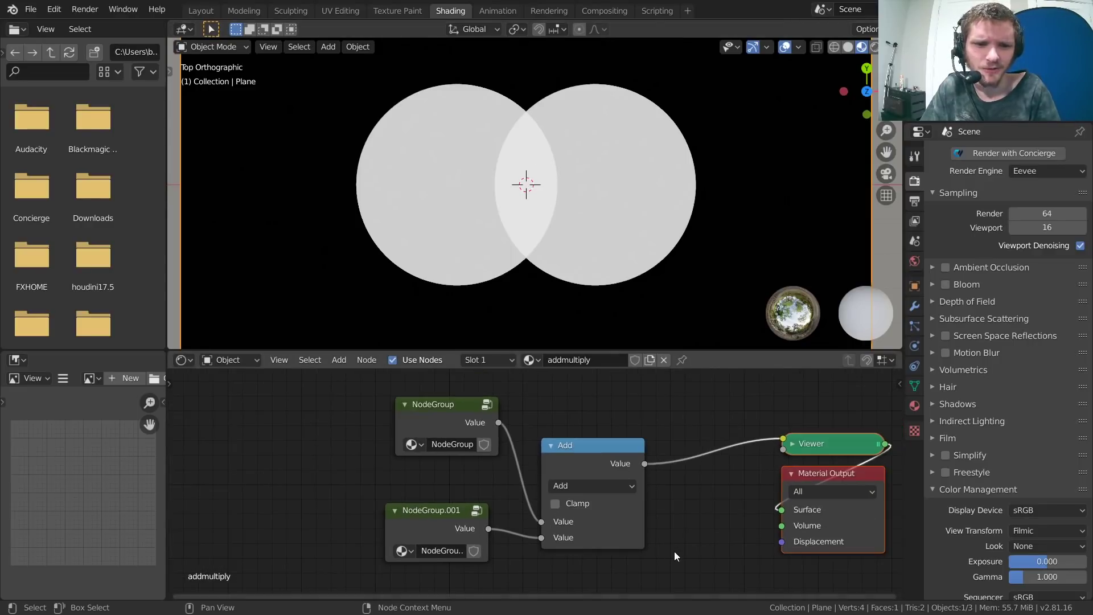
left_click_drag(584, 452, 584, 426)
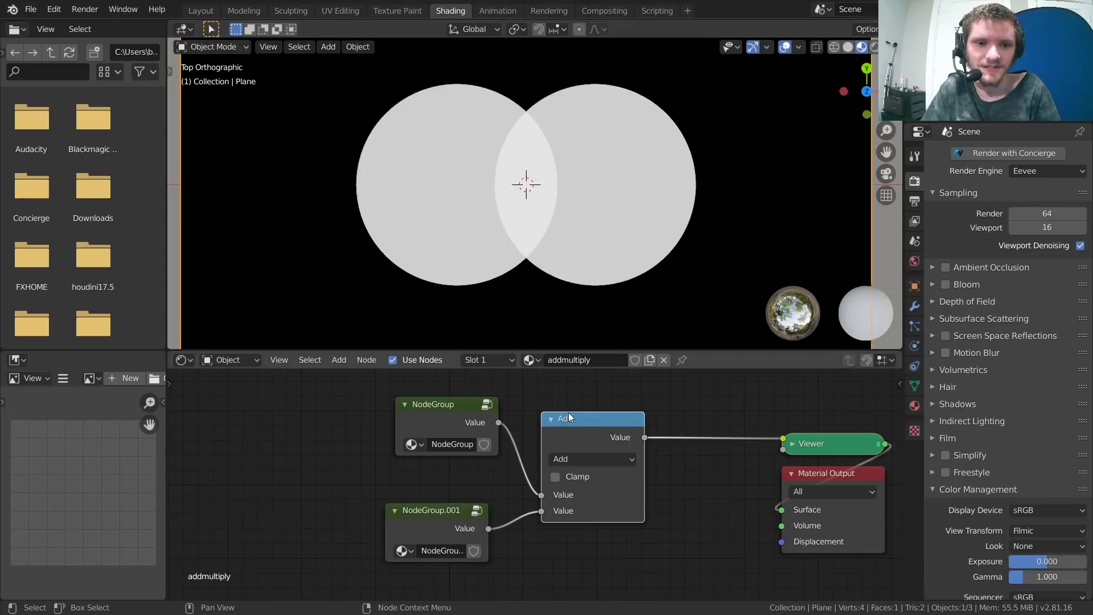
Duplicate the Add node as a Multiply node fed by NodeGroup and NodeGroup.001
key("shift+d")
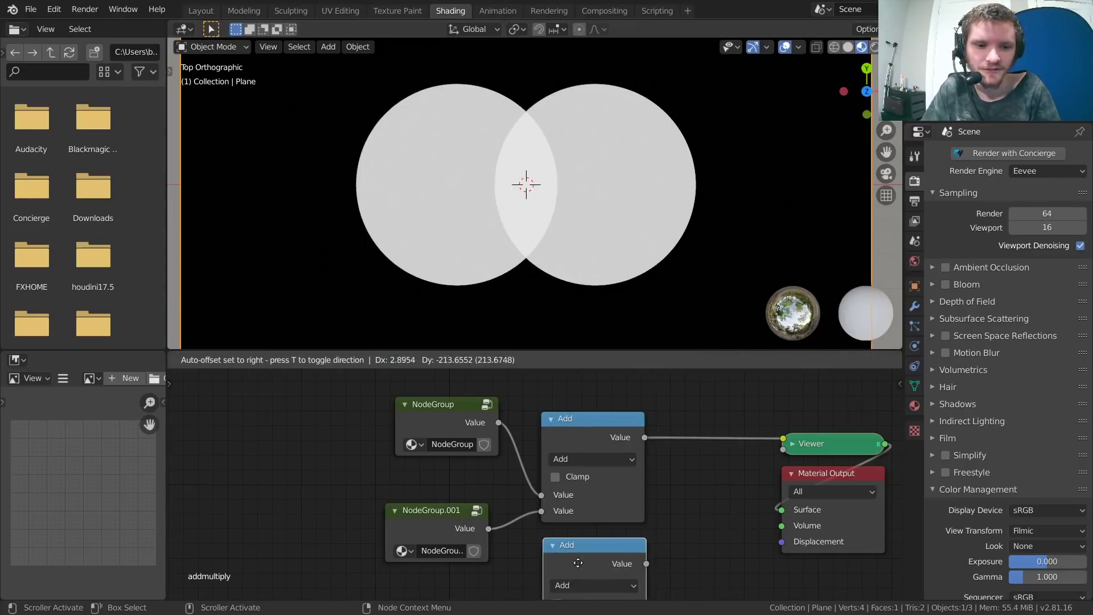
left_click(579, 577)
middle_click_drag(579, 577, 580, 500)
left_click(581, 505)
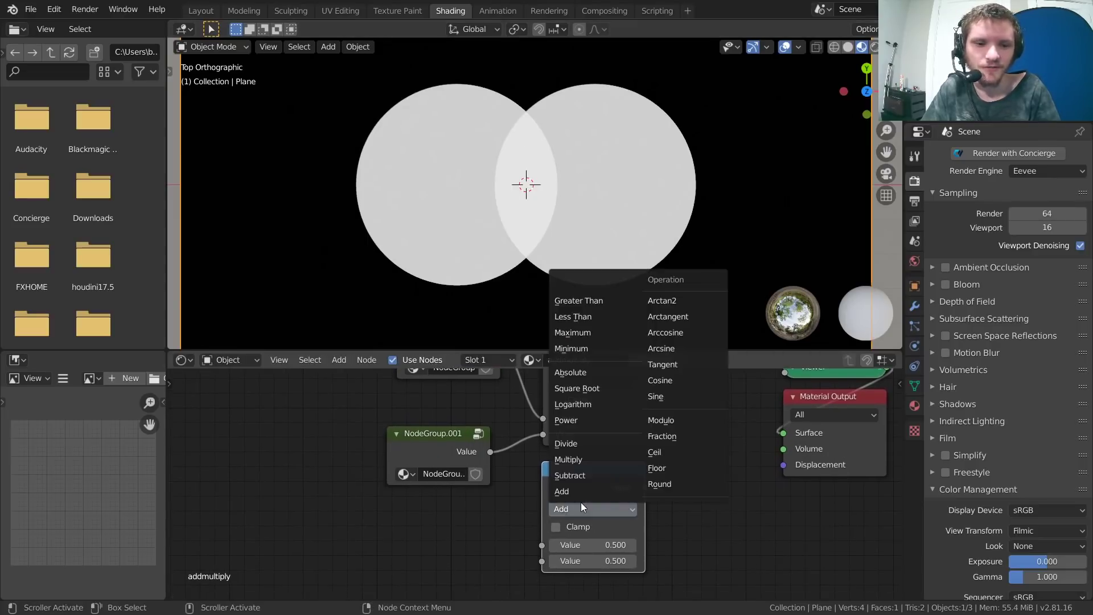
left_click(570, 460)
scroll(522, 561, "down", 1)
right_click_drag(488, 419, 547, 515, "alt")
right_click_drag(455, 472, 569, 514, "alt")
middle_click_drag(569, 514, 561, 459)
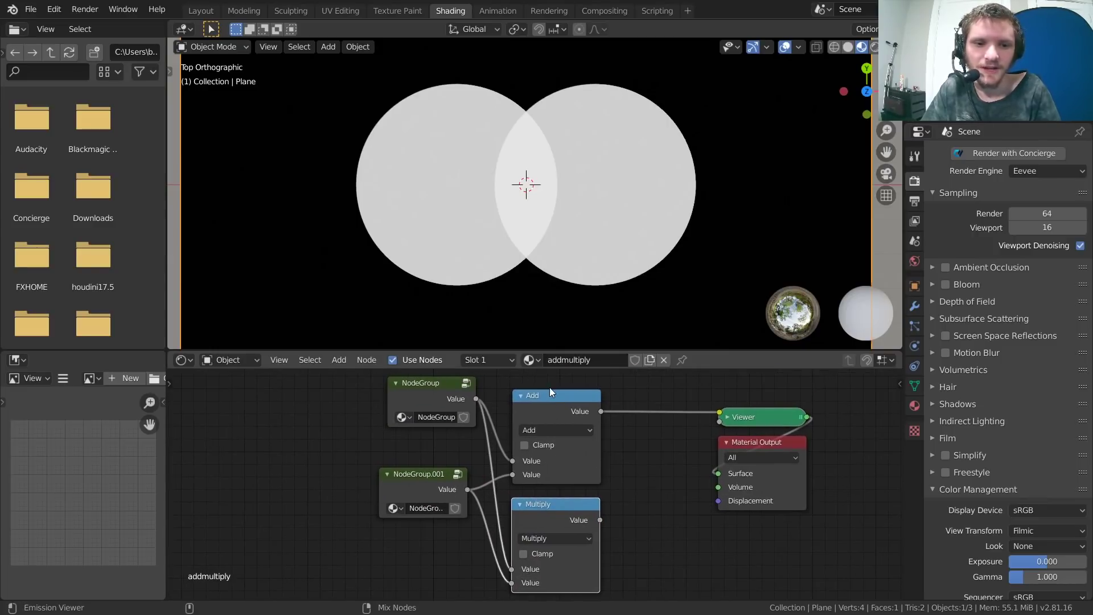
Preview the Multiply node's lens-shaped overlap in the Viewer
left_click(551, 397, "shift")
left_click(565, 505, "shift")
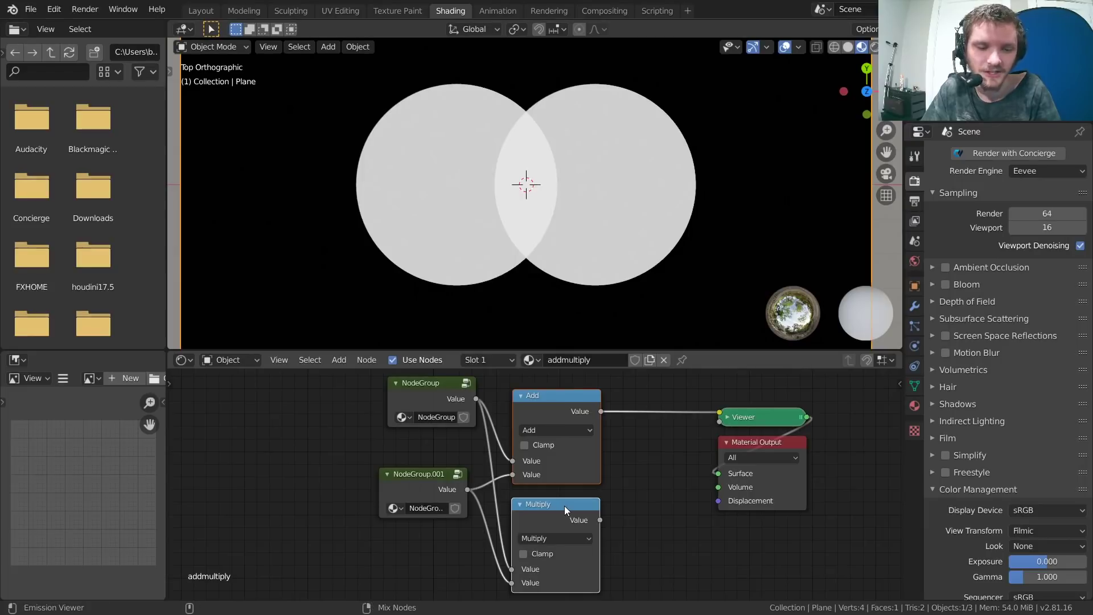
left_click(565, 506, "ctrl+shift")
middle_click_drag(647, 503, 526, 489)
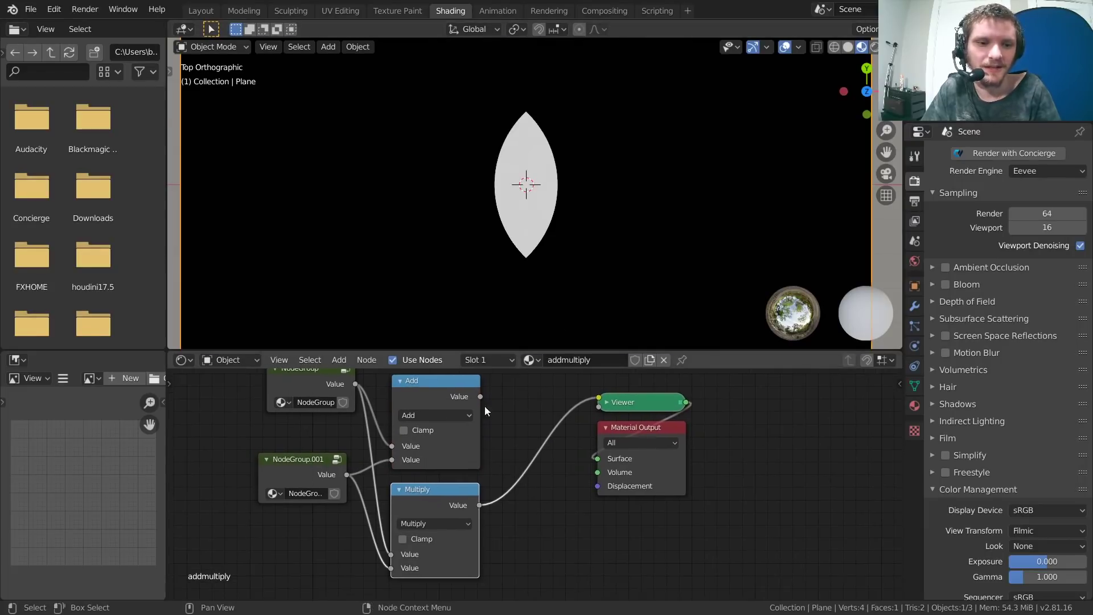
Duplicate the Add node and insert the copy between Multiply and Viewer
left_click(452, 389)
key("shift+d")
left_click(542, 429)
left_click_drag(542, 430, 585, 408)
Make the new node Subtract with Add as first input and Multiply as second, and preview it
left_click(558, 434)
left_click(548, 409)
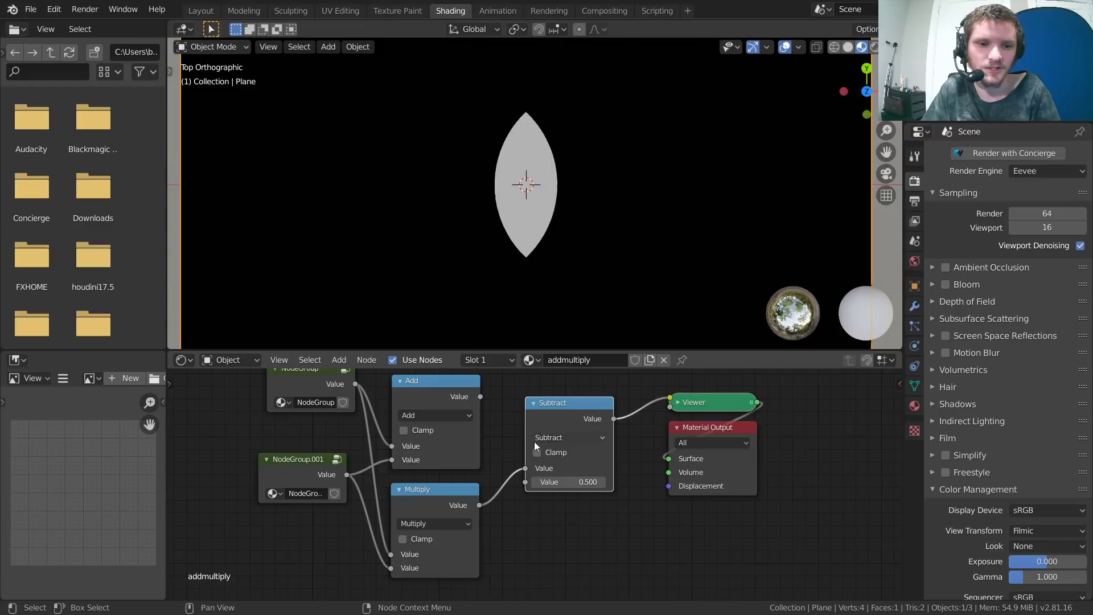
right_click_drag(517, 493, 507, 452, "ctrl")
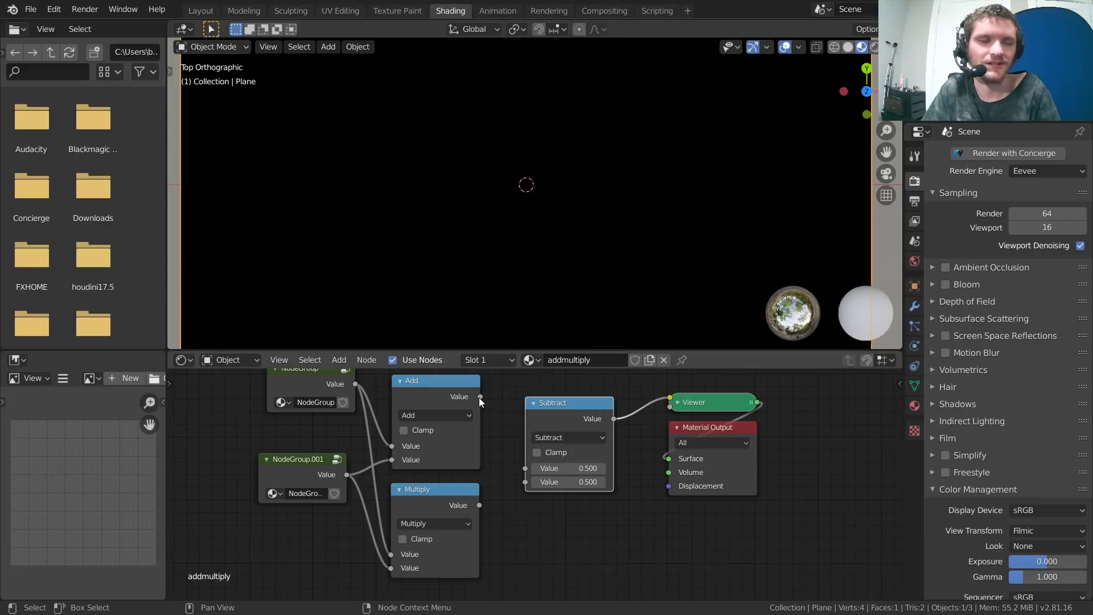
left_click_drag(479, 397, 525, 468)
left_click_drag(479, 505, 525, 482)
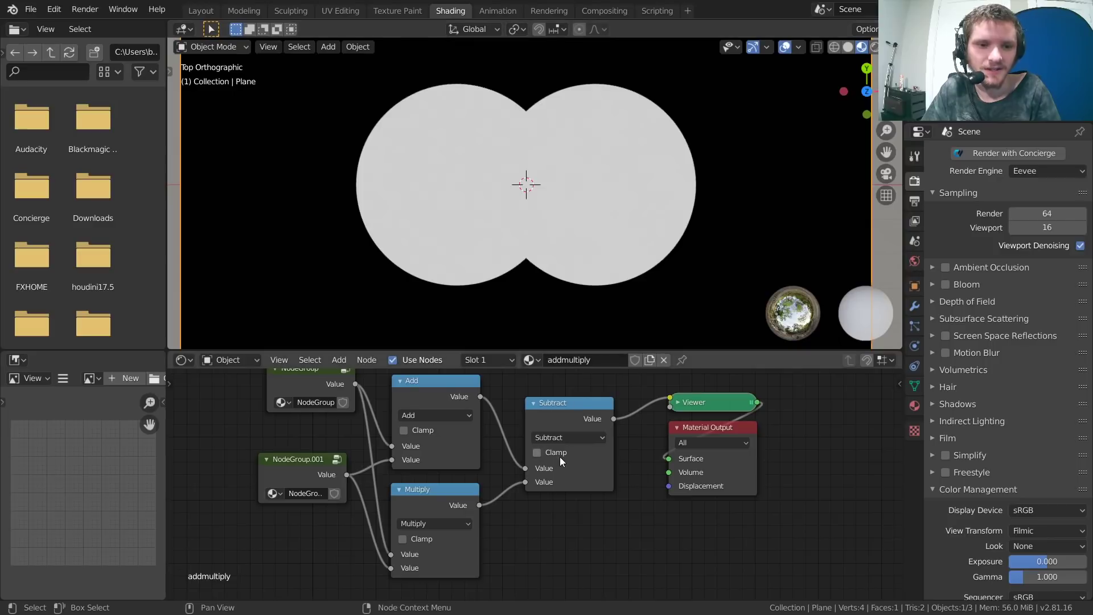
scroll(559, 450, "up", 3)
scroll(443, 452, "down", 3)
left_click(578, 444, "ctrl+shift")
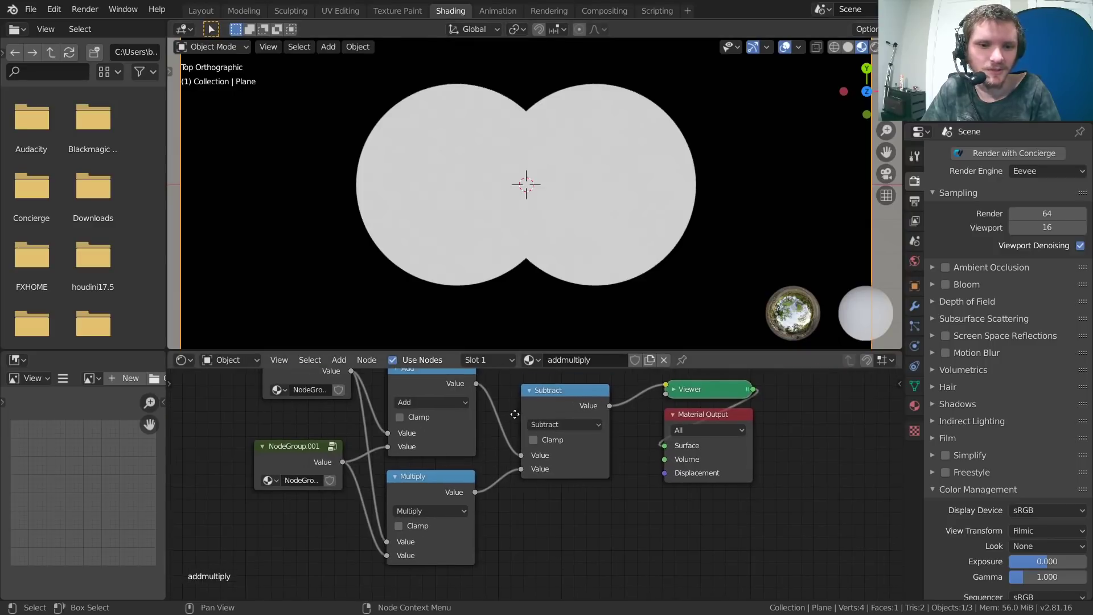
Preview the Add node's overlapping circles with the brighter overlap
scroll(584, 421, "up", 5, "ctrl")
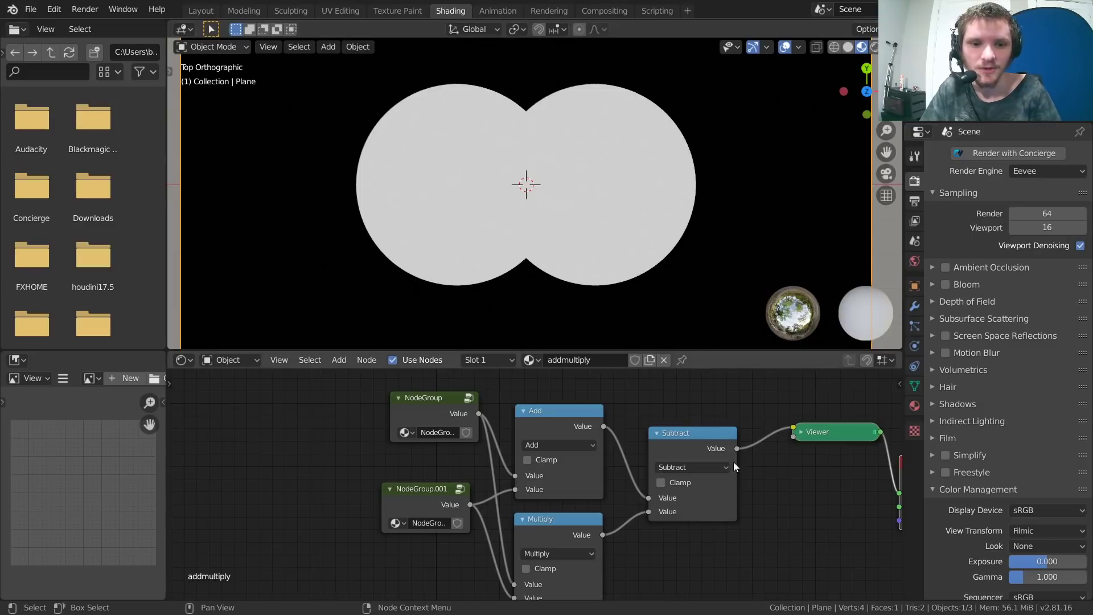
middle_click_drag(696, 442, 624, 435)
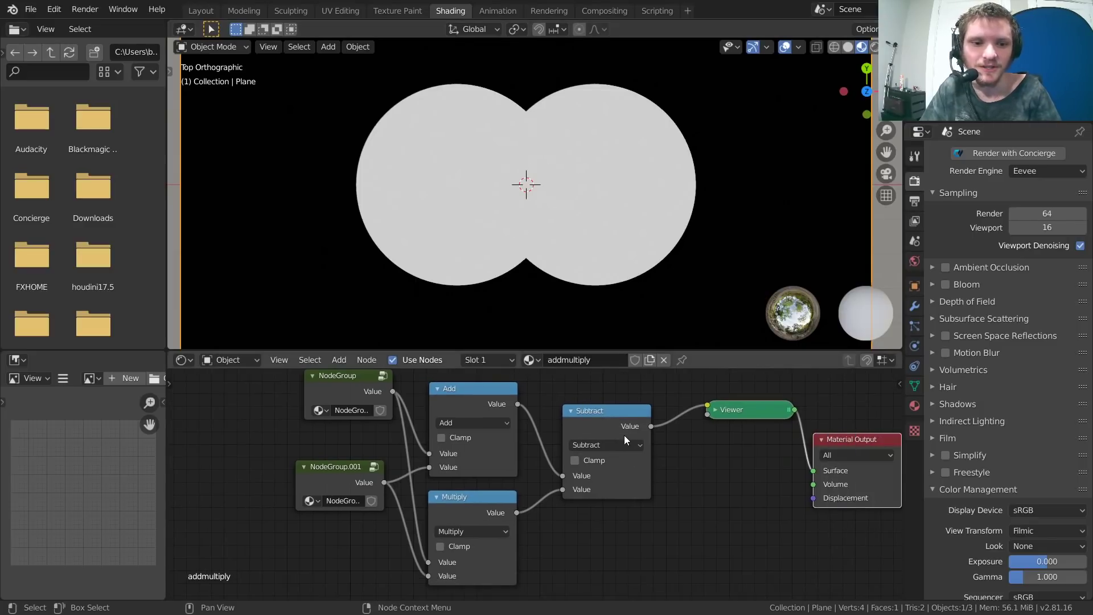
left_click(462, 385, "ctrl+shift")
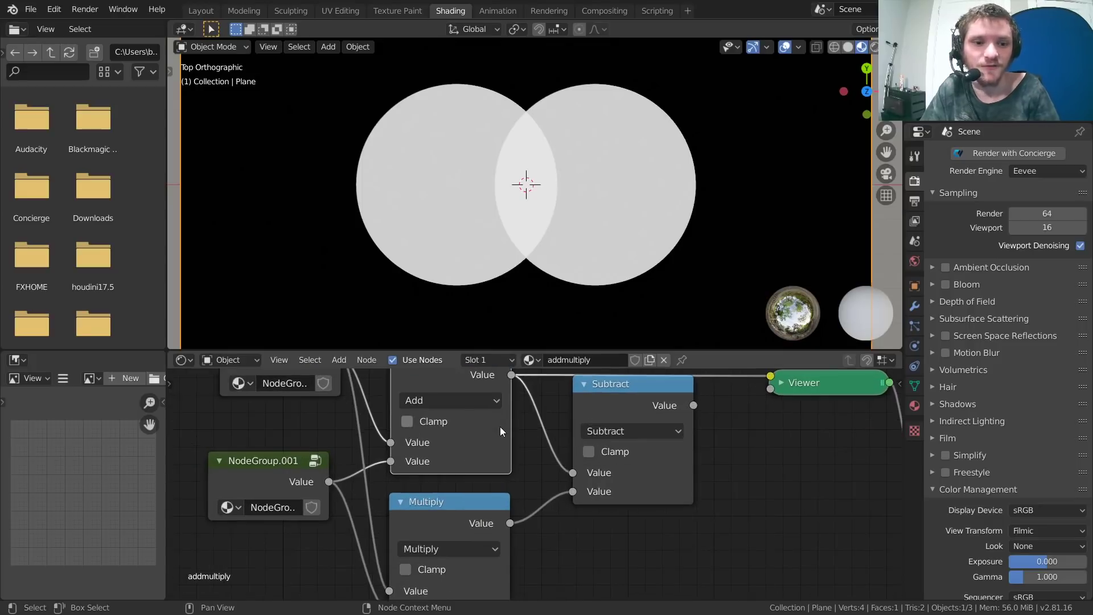
scroll(500, 426, "up", 2)
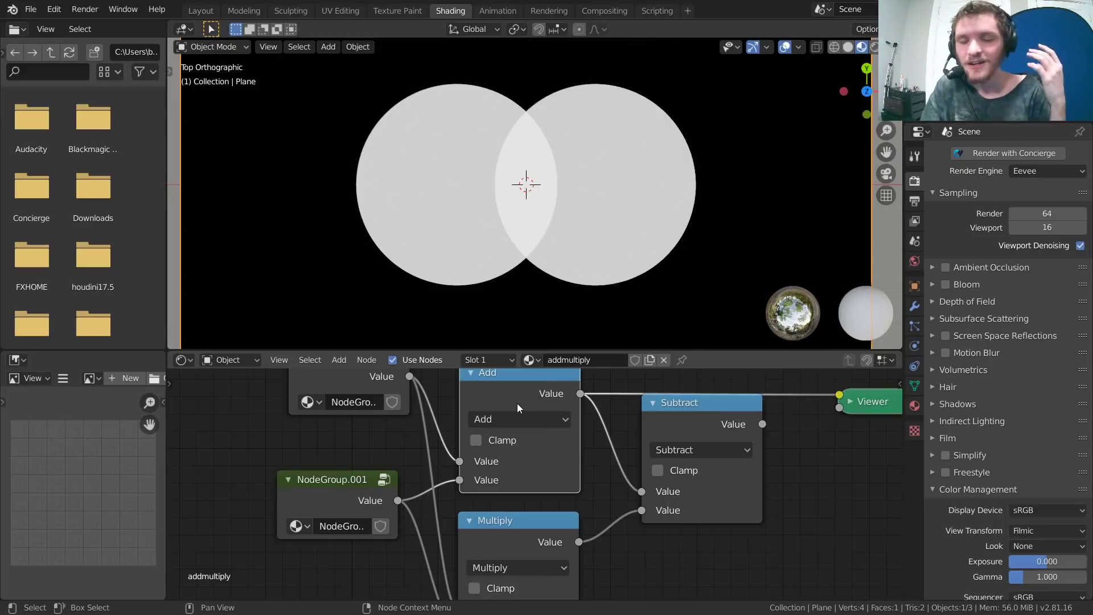
Enable Clamp on the Add node and preview the Subtract result on the plane
left_click(476, 440)
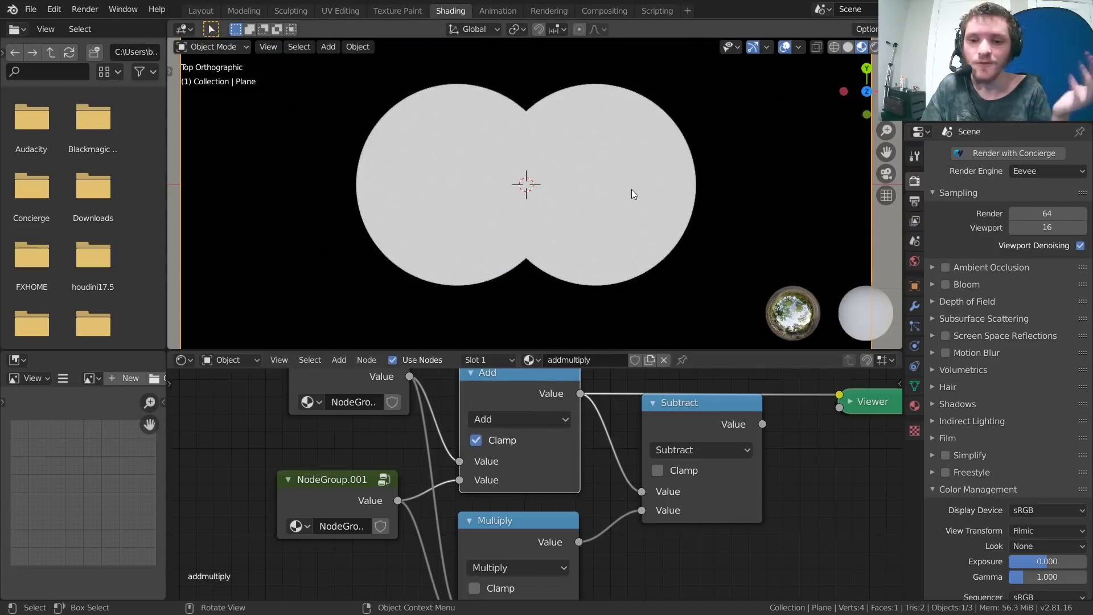
middle_click_drag(770, 462, 555, 439)
left_click(572, 417, "ctrl+shift")
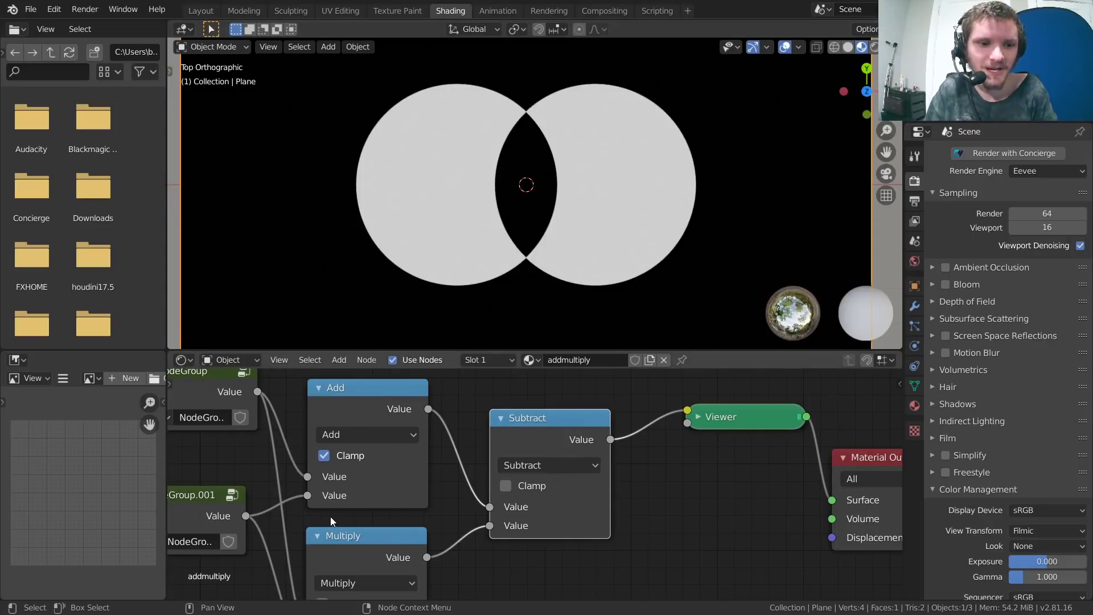
Frame the Subtract, Viewer and Material Output nodes and zoom out to show the whole plane
middle_click_drag(296, 509, 324, 465)
scroll(442, 462, "down", 2)
middle_click_drag(455, 461, 479, 494)
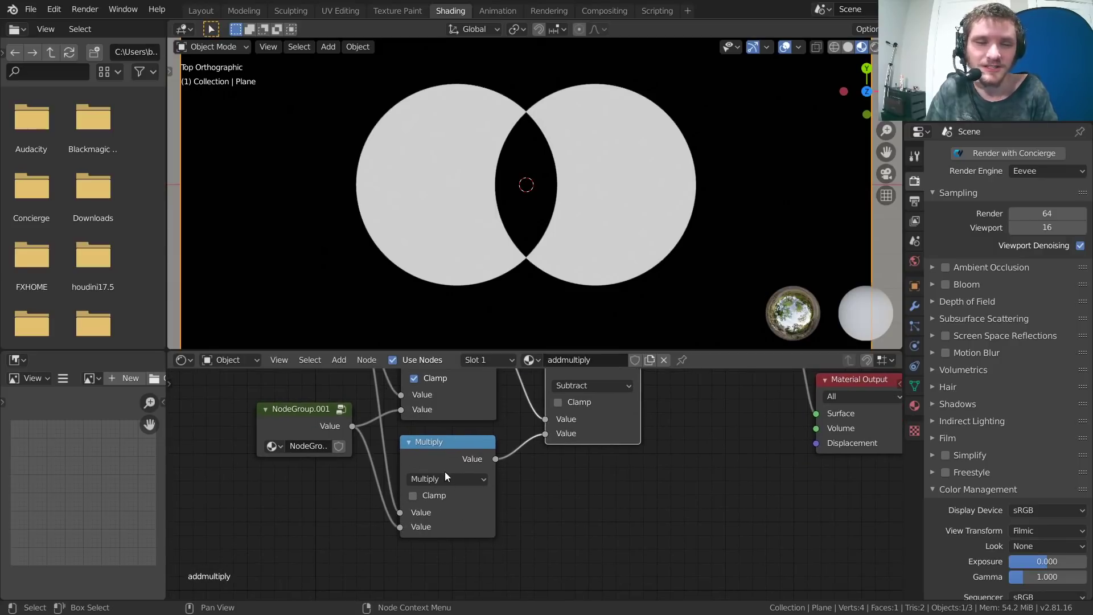
scroll(565, 431, "up", 1)
middle_click_drag(566, 431, 461, 493)
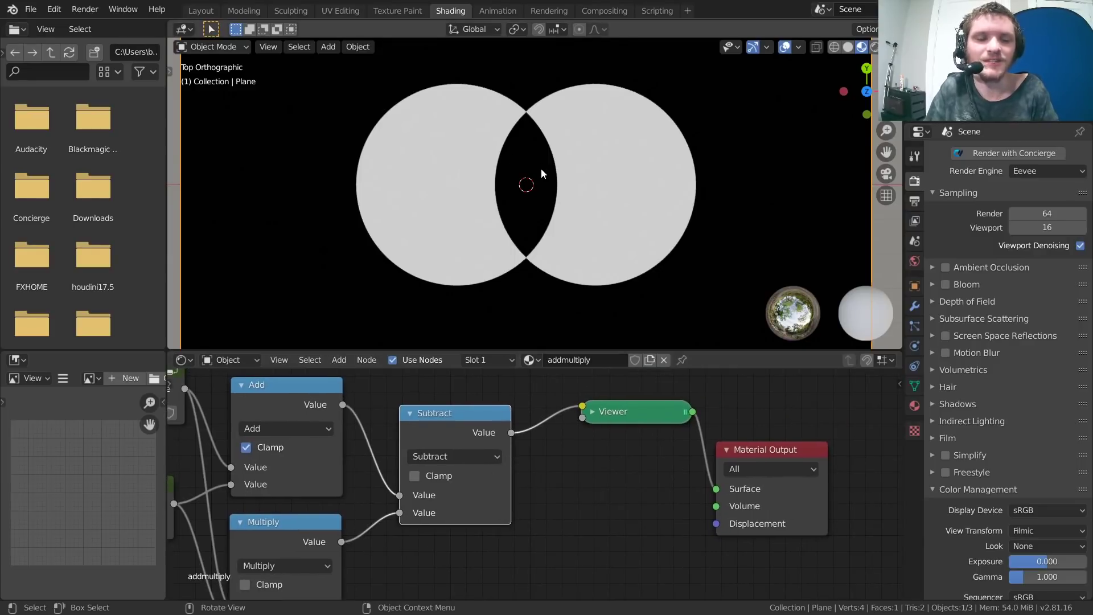
scroll(525, 217, "down", 3)
middle_click_drag(415, 477, 514, 470)
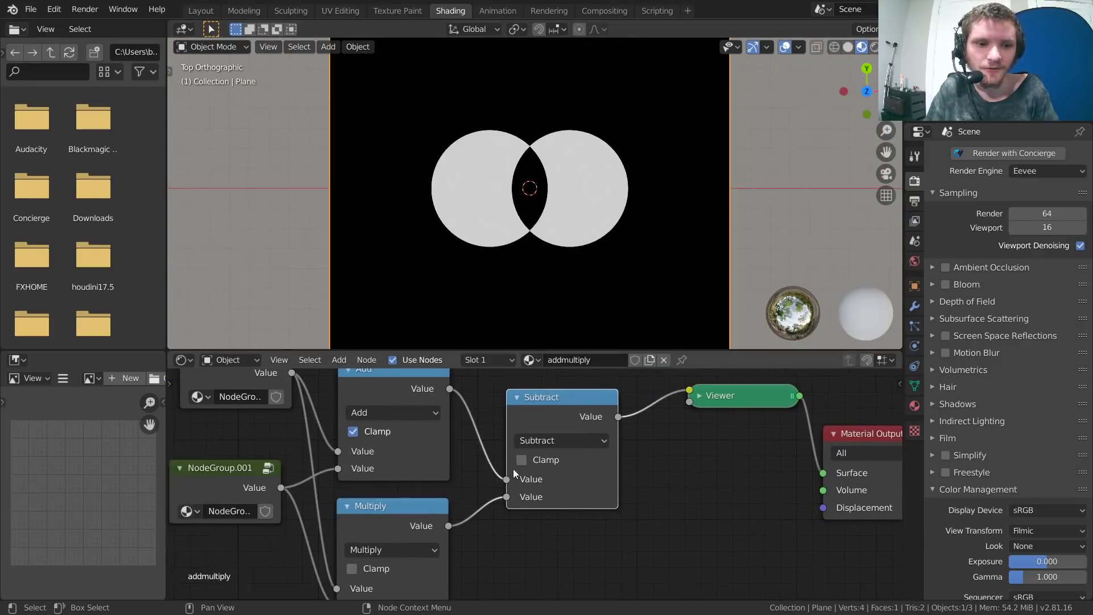
Delete the Add, Multiply and Subtract nodes and add a new Math node via 'math' search
key("Delete")
key("shift+a")
left_click(464, 406)
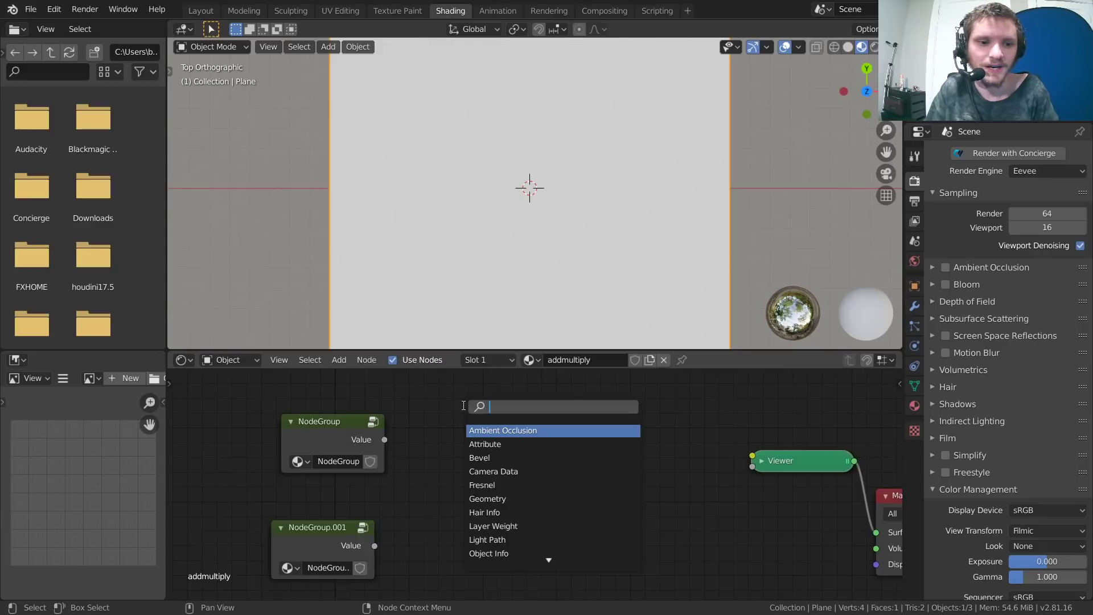
type("math")
key("Return")
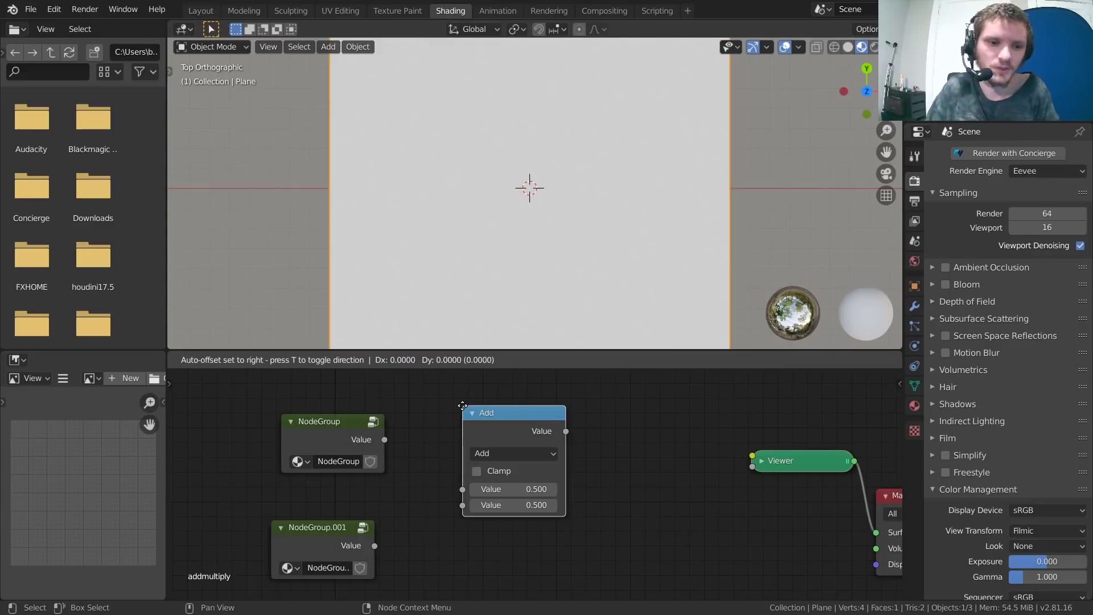
left_click(440, 397)
Feed both circle groups into the Subtract node, clamp it, and connect it to the Viewer
left_click_drag(384, 440, 439, 480)
left_click_drag(374, 545, 439, 496)
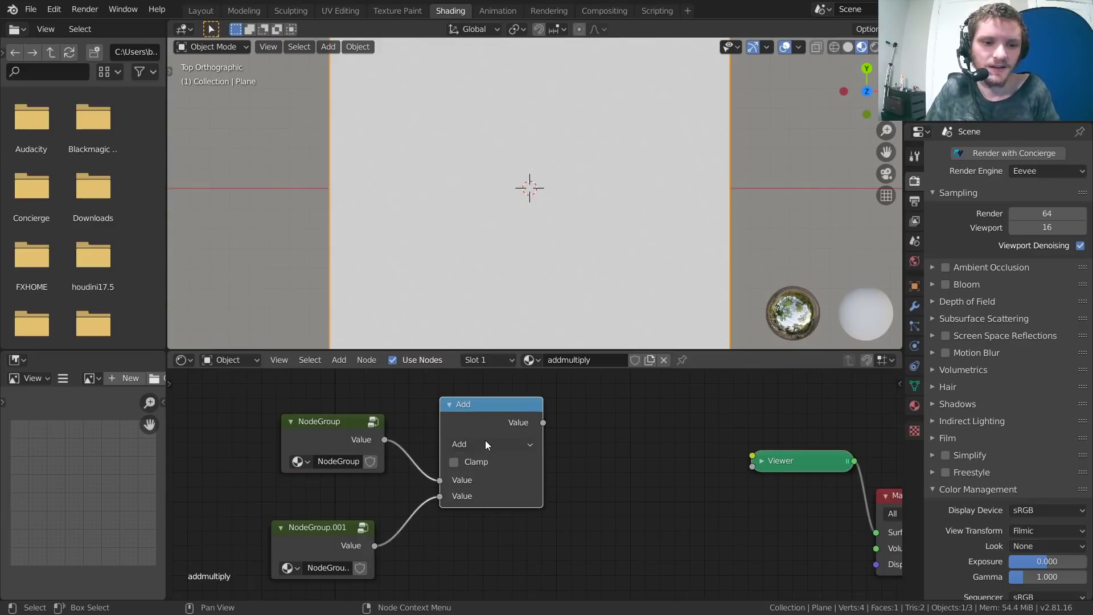
scroll(485, 440, "down", 1, "ctrl")
left_click_drag(543, 422, 753, 466)
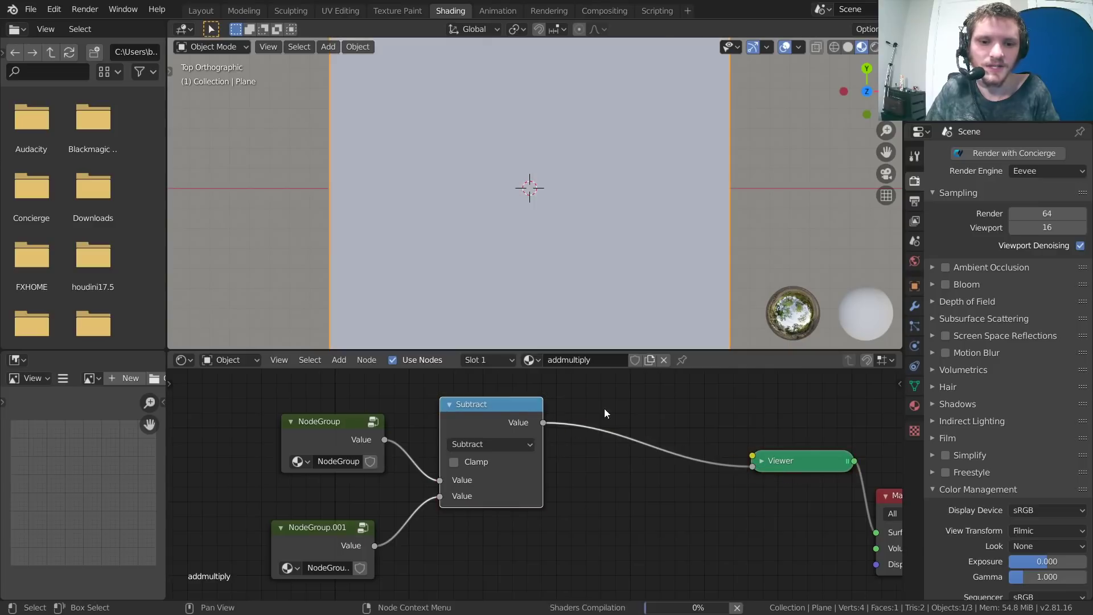
left_click_drag(348, 426, 328, 419)
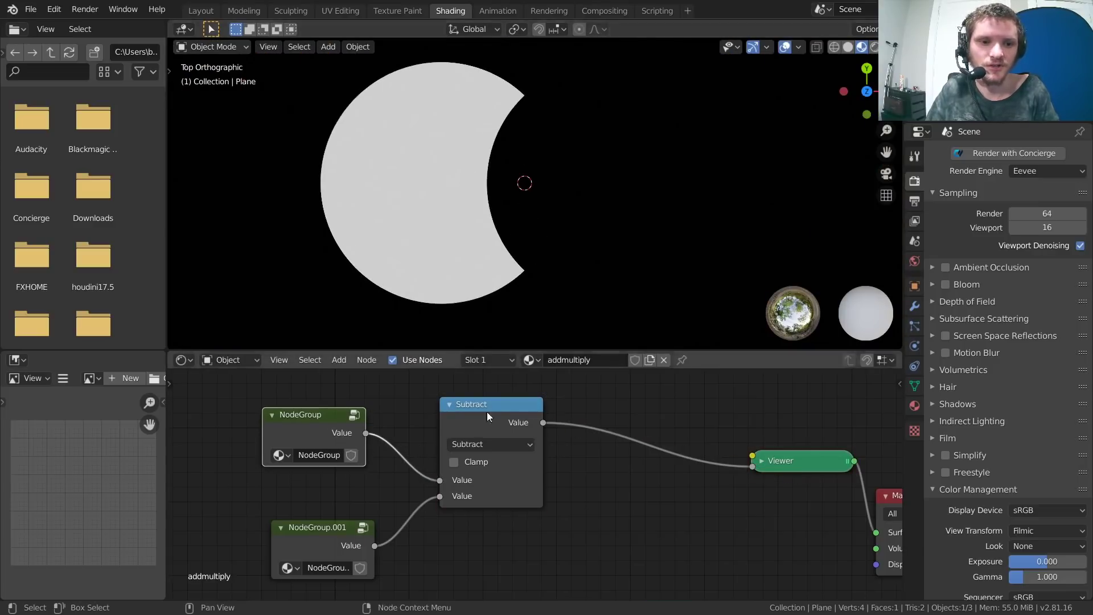
left_click(456, 464)
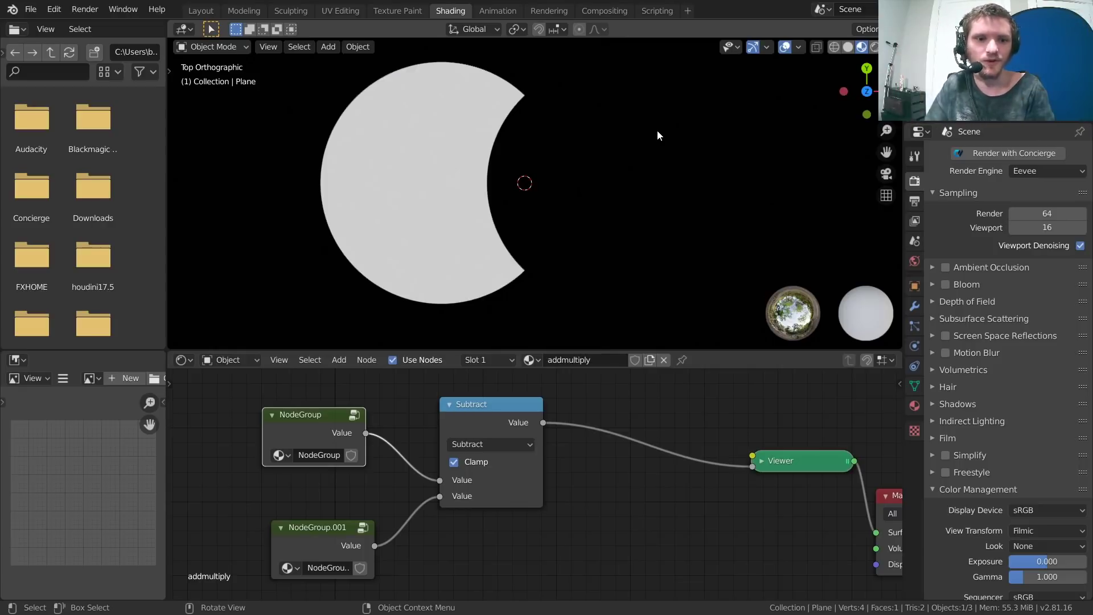
key("Home")
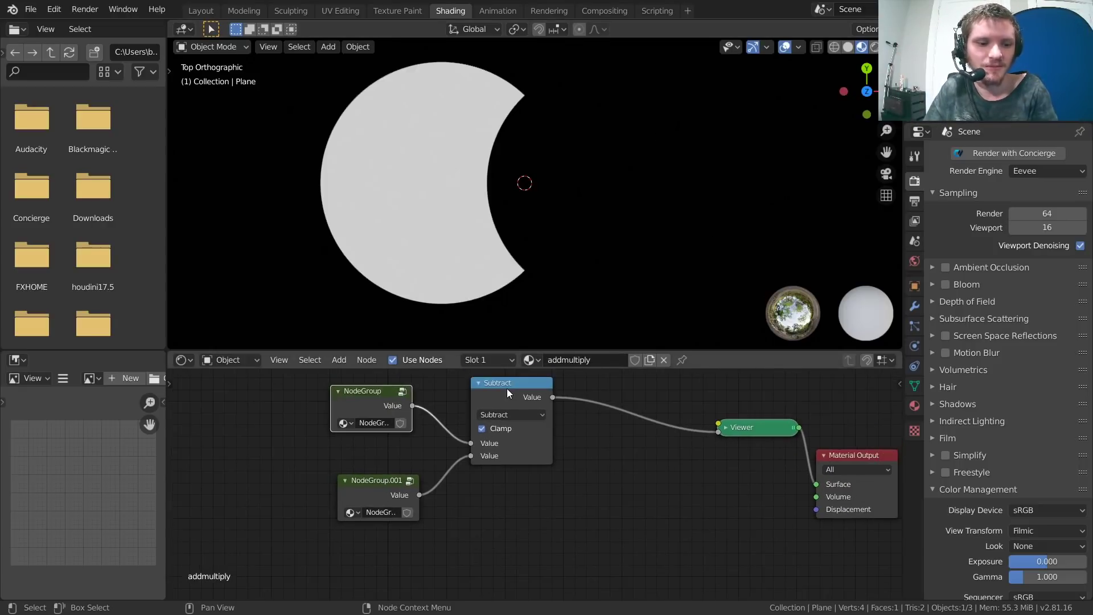
key("shift+d")
Place the duplicate Subtract below the original and wire NodeGroup and NodeGroup.001 into it
left_click(502, 500)
right_click_drag(424, 425, 485, 532, "alt")
left_click_drag(501, 497, 507, 492)
left_click(507, 492, "ctrl+shift")
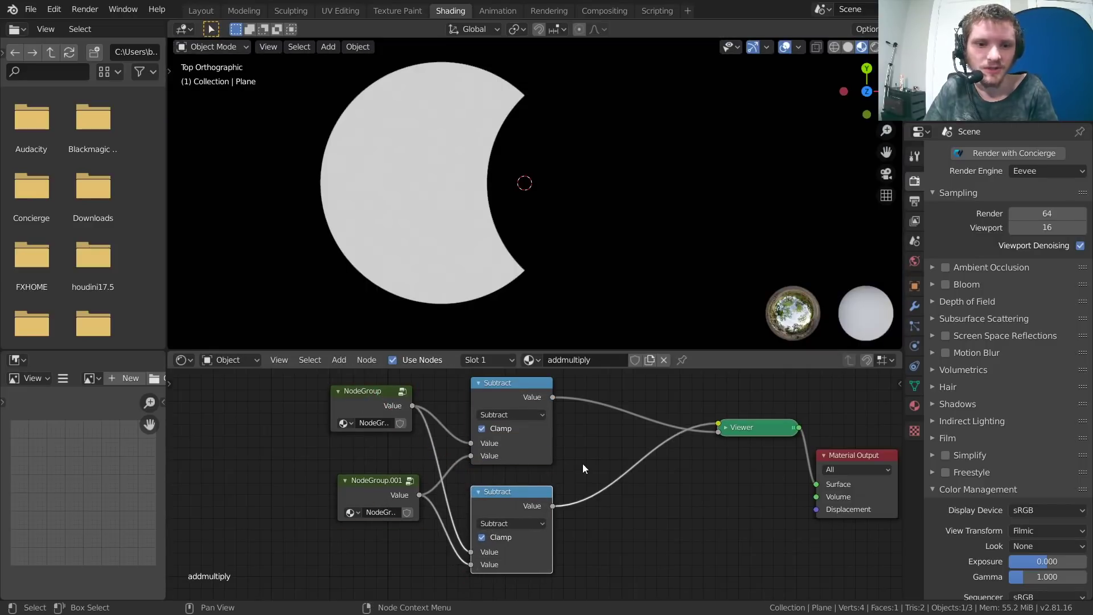
scroll(483, 501, "up", 3)
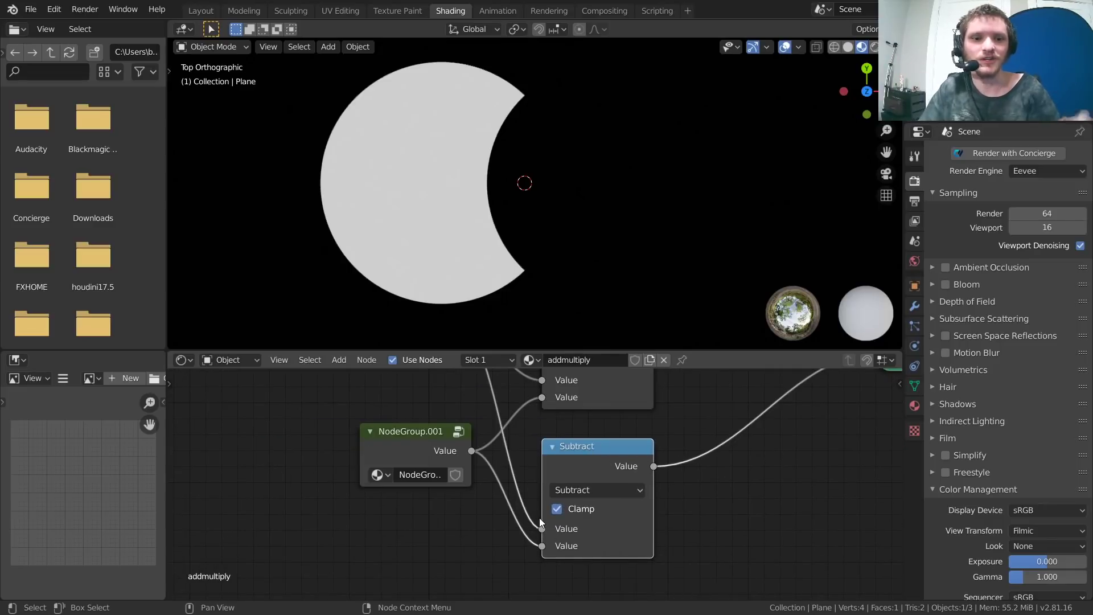
left_click_drag(537, 550, 541, 529)
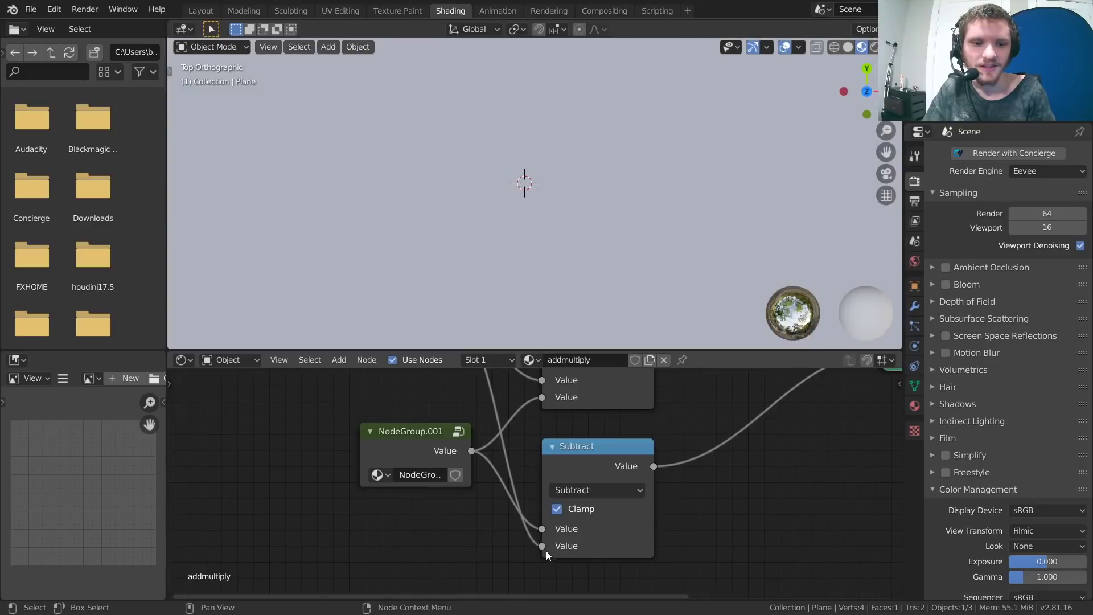
scroll(658, 501, "down", 1)
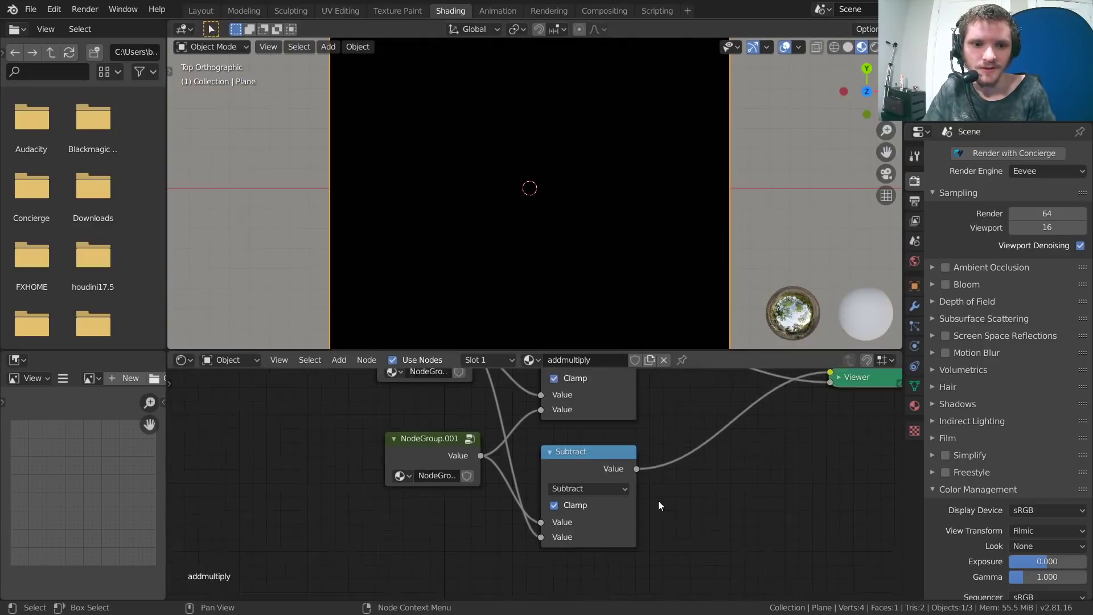
middle_click_drag(659, 500, 556, 540)
Preview the bottom Subtract with its inputs swapped, showing the mirrored right crescent
right_click_drag(685, 498, 688, 431, "ctrl")
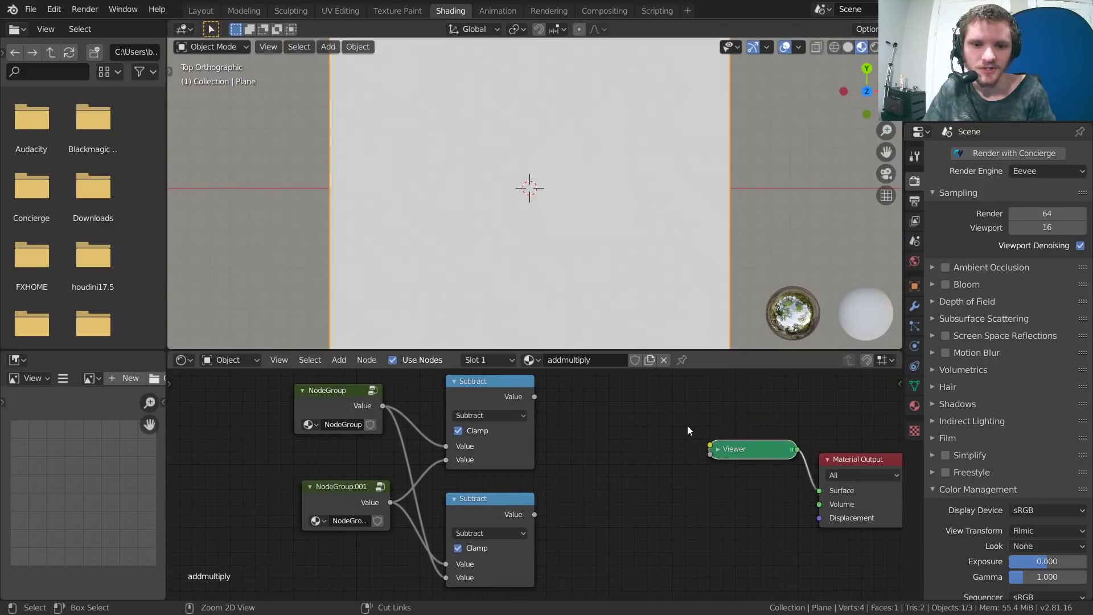
left_click(493, 507, "ctrl+shift")
scroll(579, 165, "up", 3)
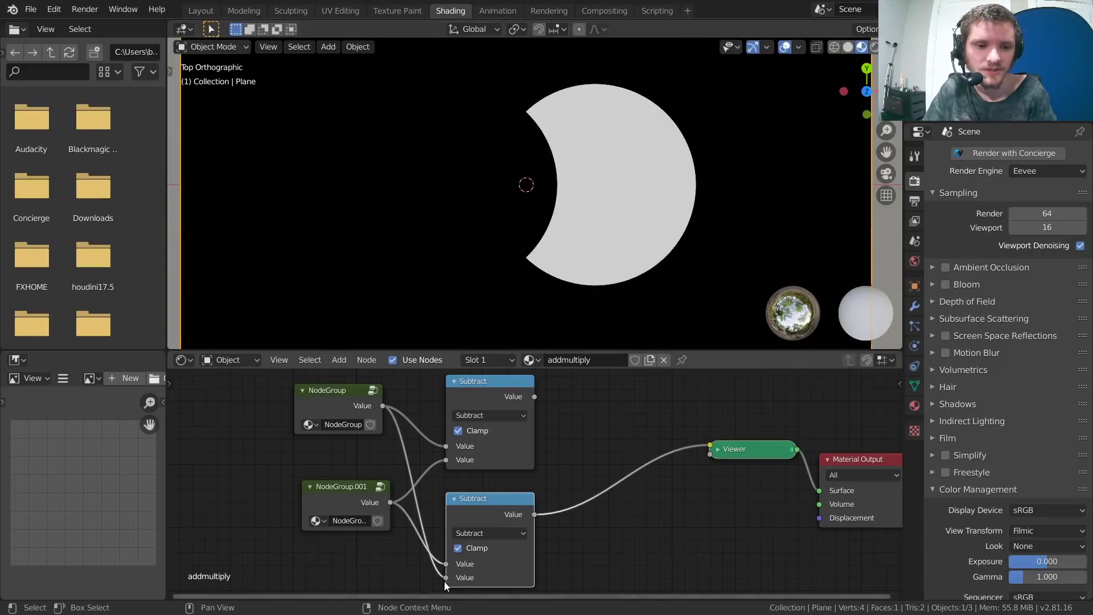
left_click_drag(445, 578, 447, 565)
scroll(485, 495, "up", 2)
middle_click_drag(480, 515, 528, 459)
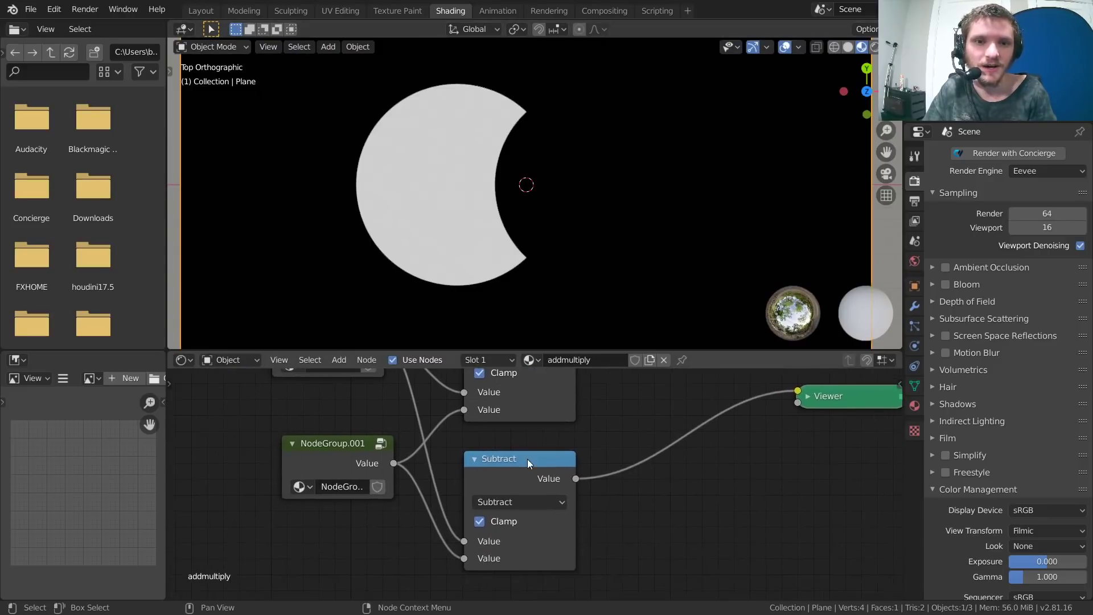
left_click(521, 457, "ctrl+shift")
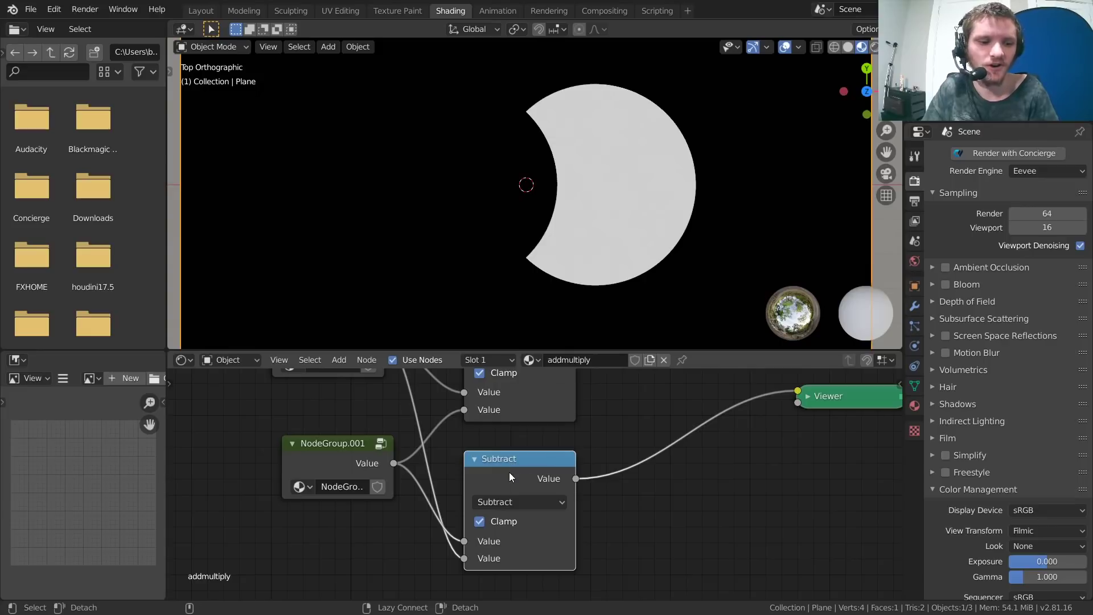
scroll(514, 480, "down", 2)
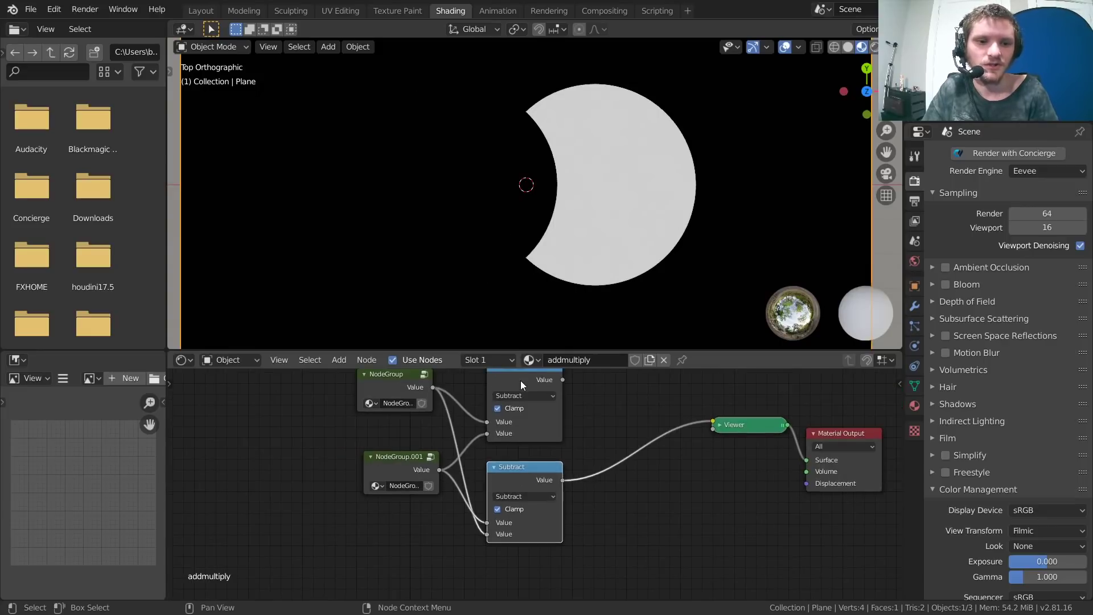
key("Home")
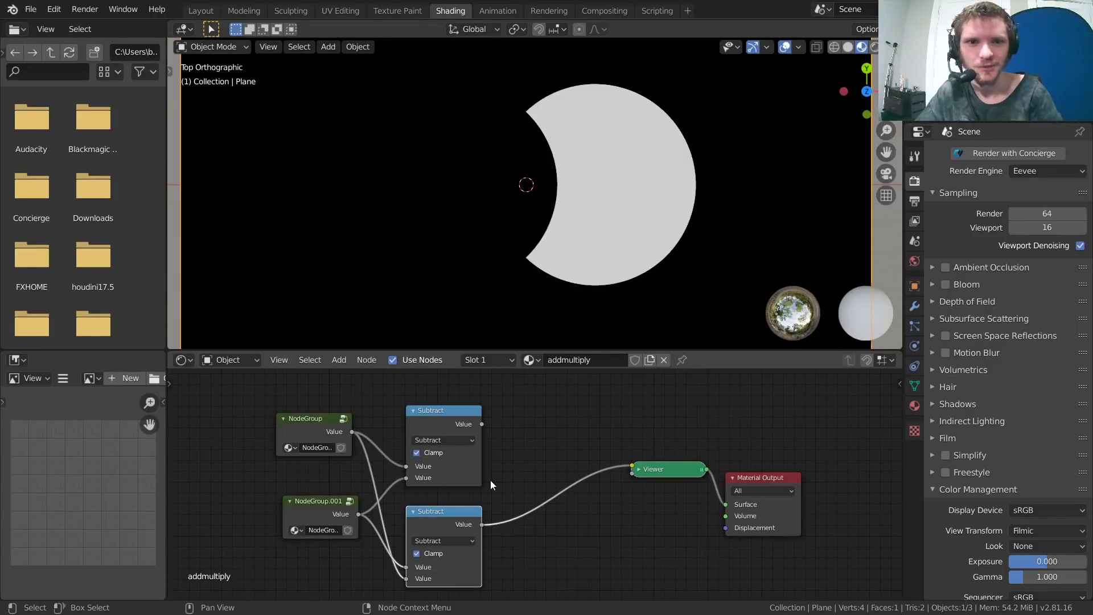
Insert a clamped Add node before the Viewer that sums the lower and upper Subtract crescents
left_click(450, 410)
key("shift+d")
left_click(562, 429)
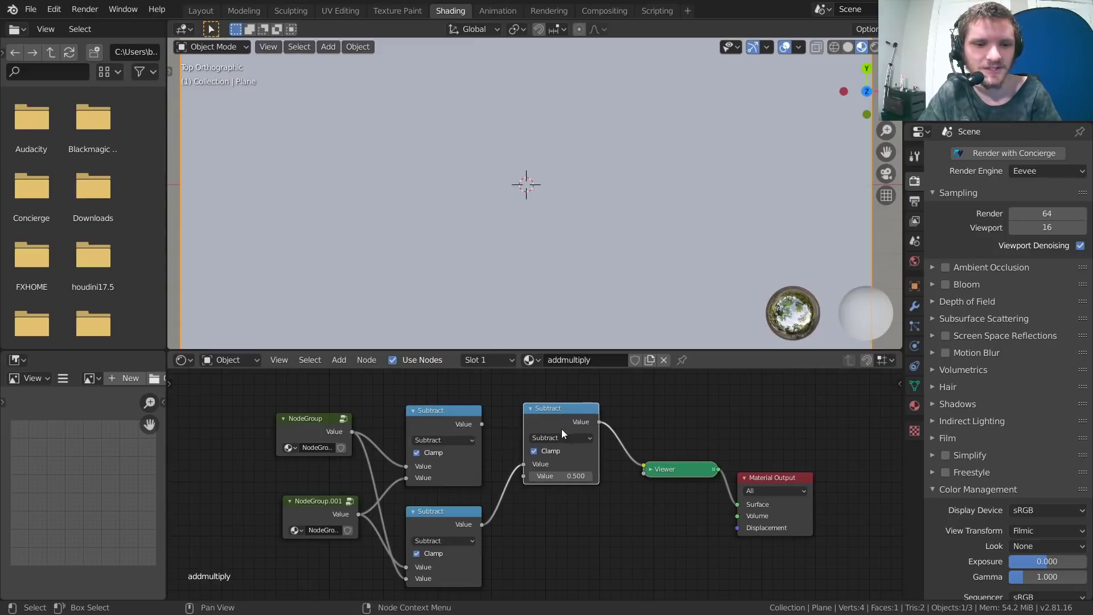
left_click_drag(482, 424, 534, 473)
left_click(561, 437)
left_click(546, 428)
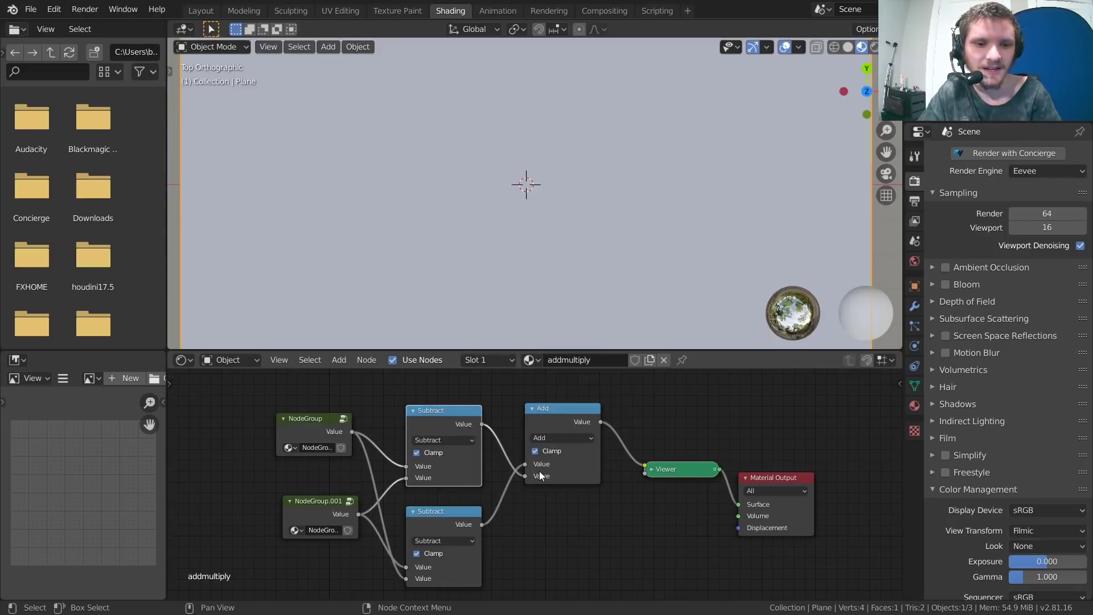
scroll(540, 476, "up", 2)
left_click(573, 384)
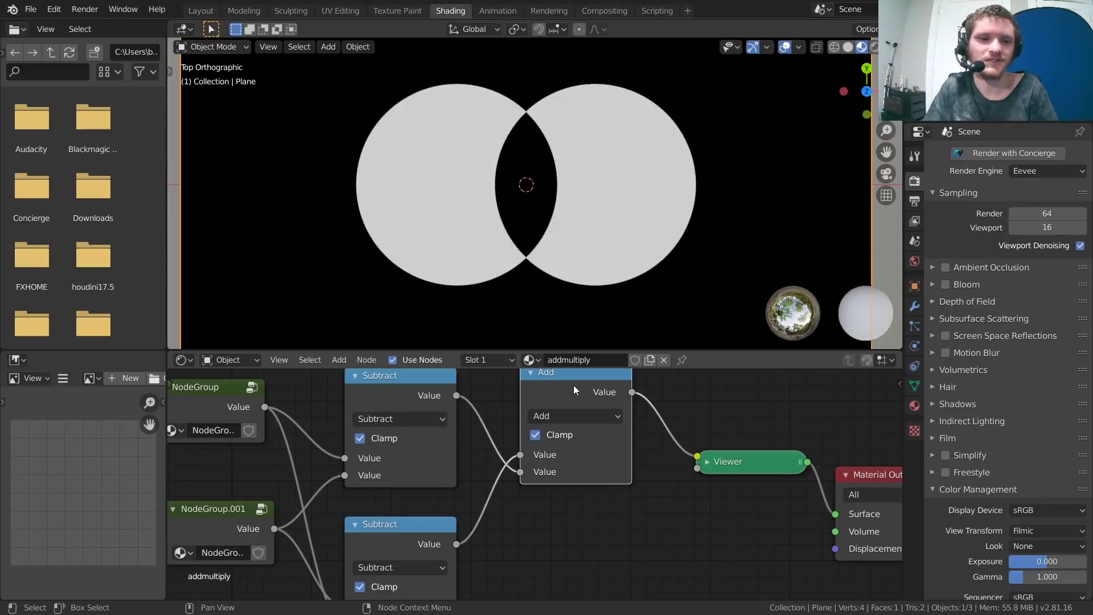
scroll(558, 447, "down", 1)
scroll(558, 447, "down", 1)
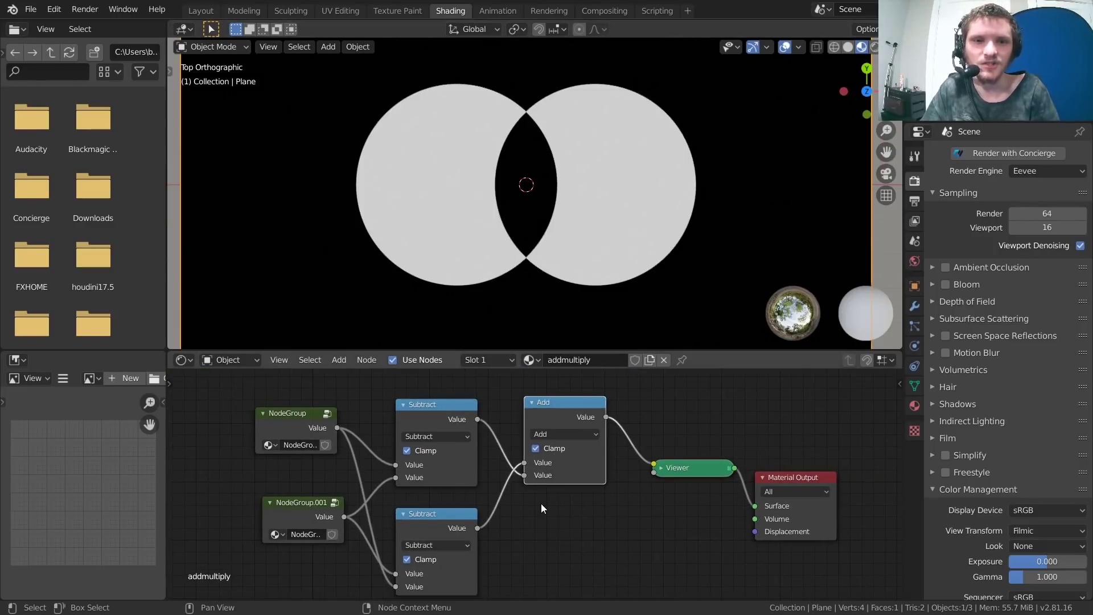
scroll(541, 503, "down", 3)
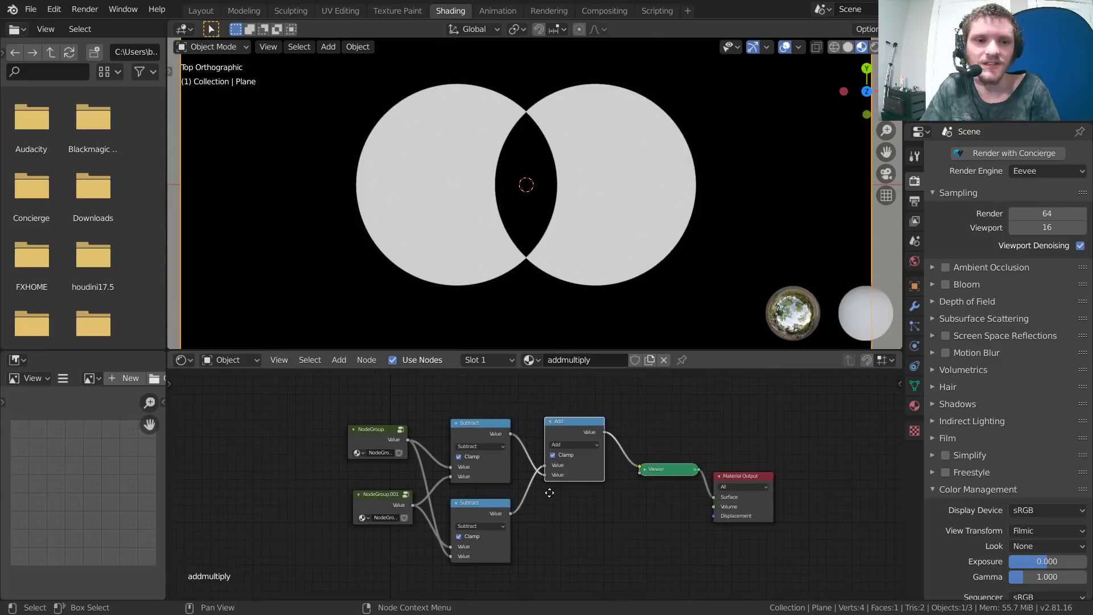
middle_click_drag(549, 493, 451, 483)
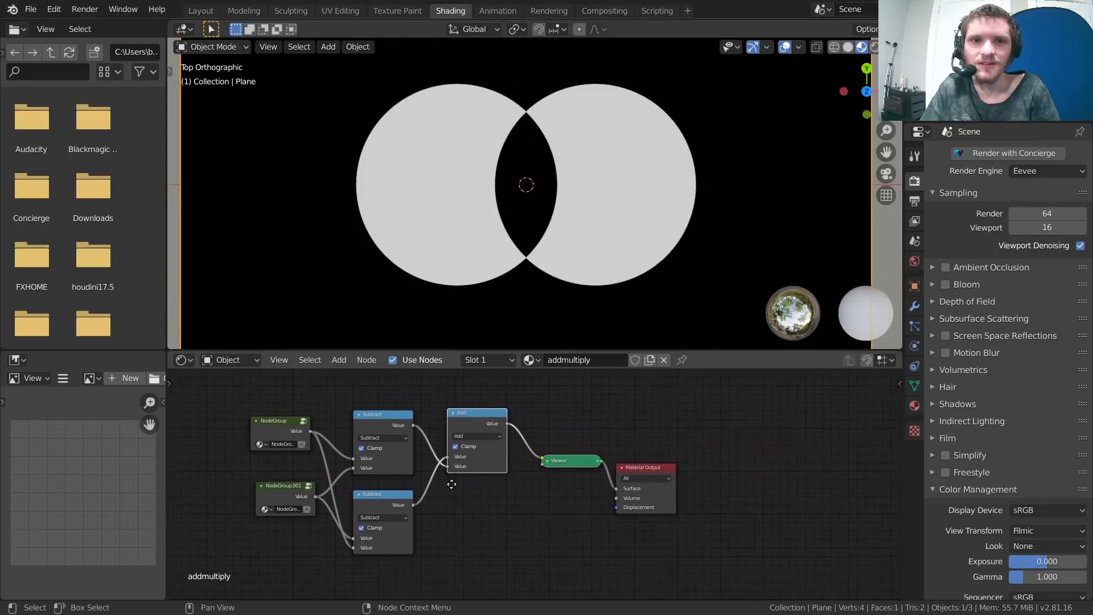